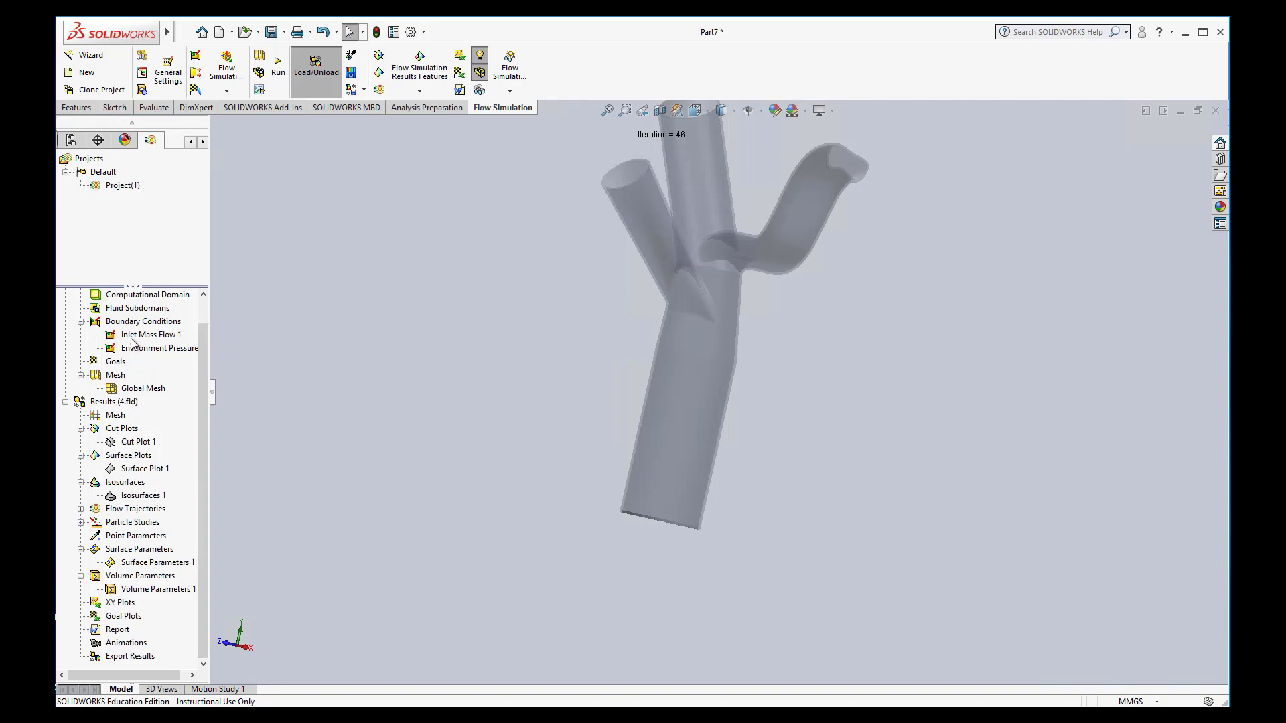
Insert an XY plot along Sketch2 against Length with Pressure and Velocity checked.
right_click(122, 607)
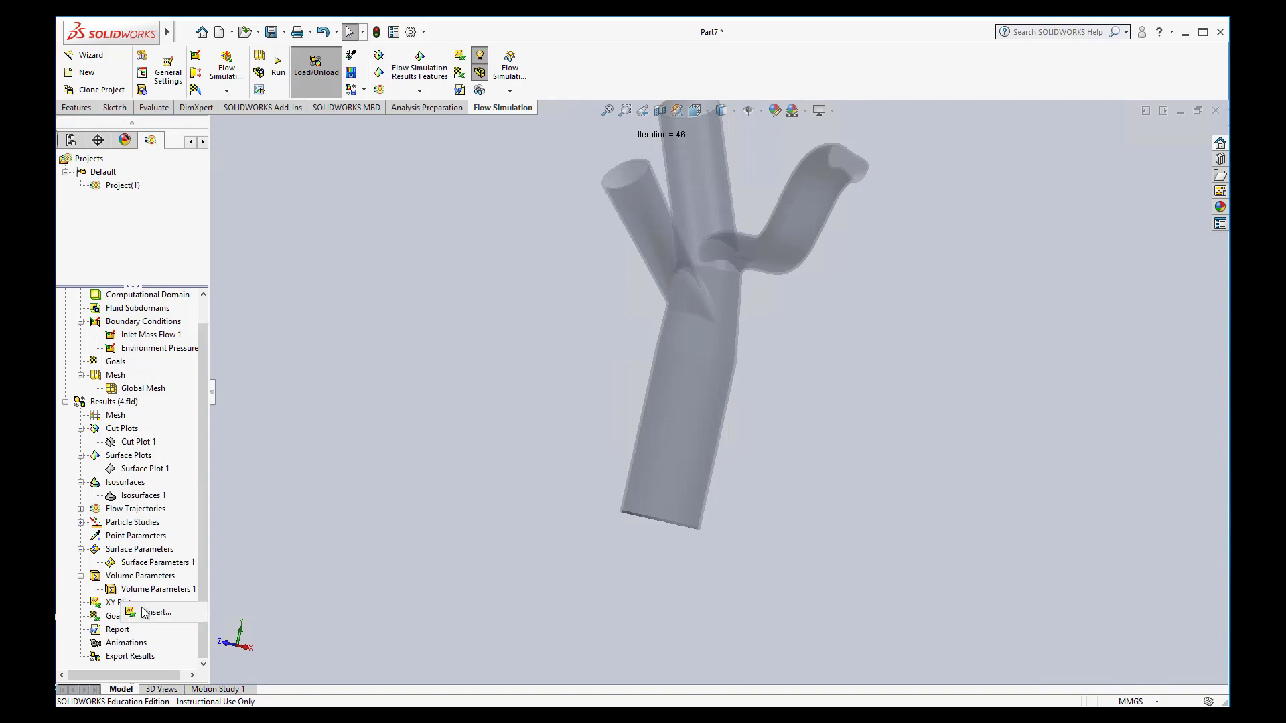
left_click(142, 613)
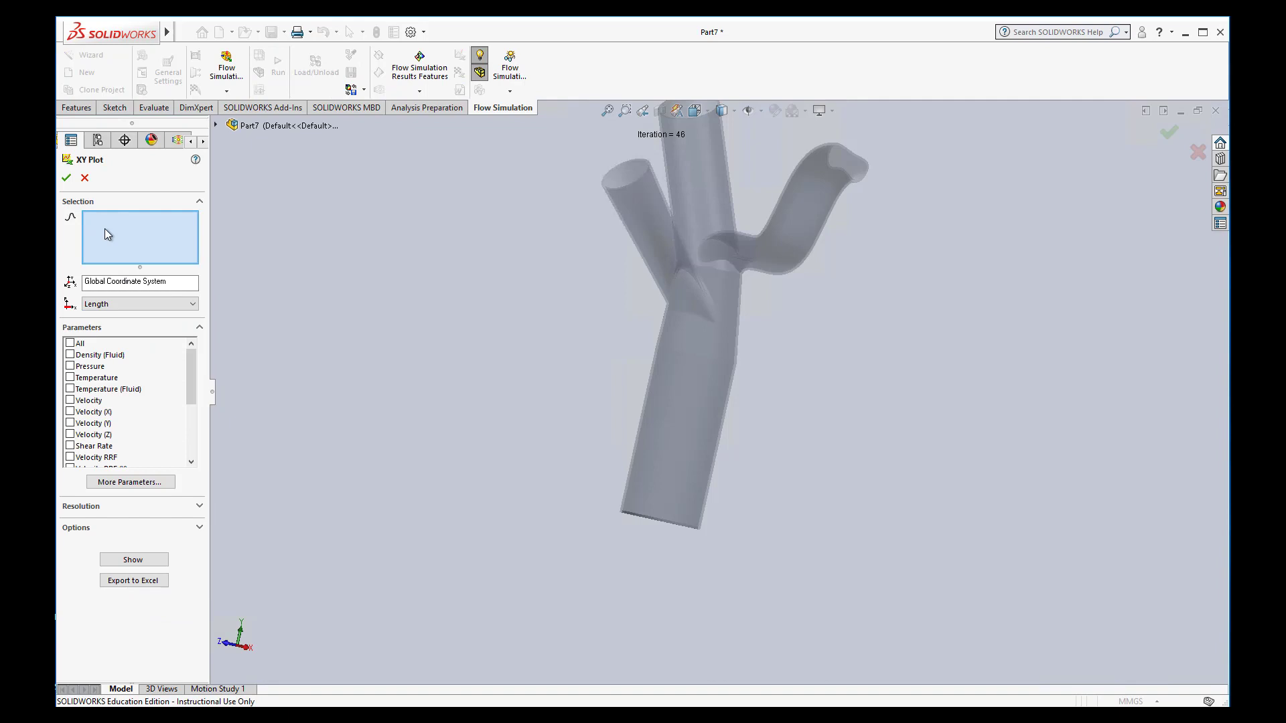
left_click(215, 126)
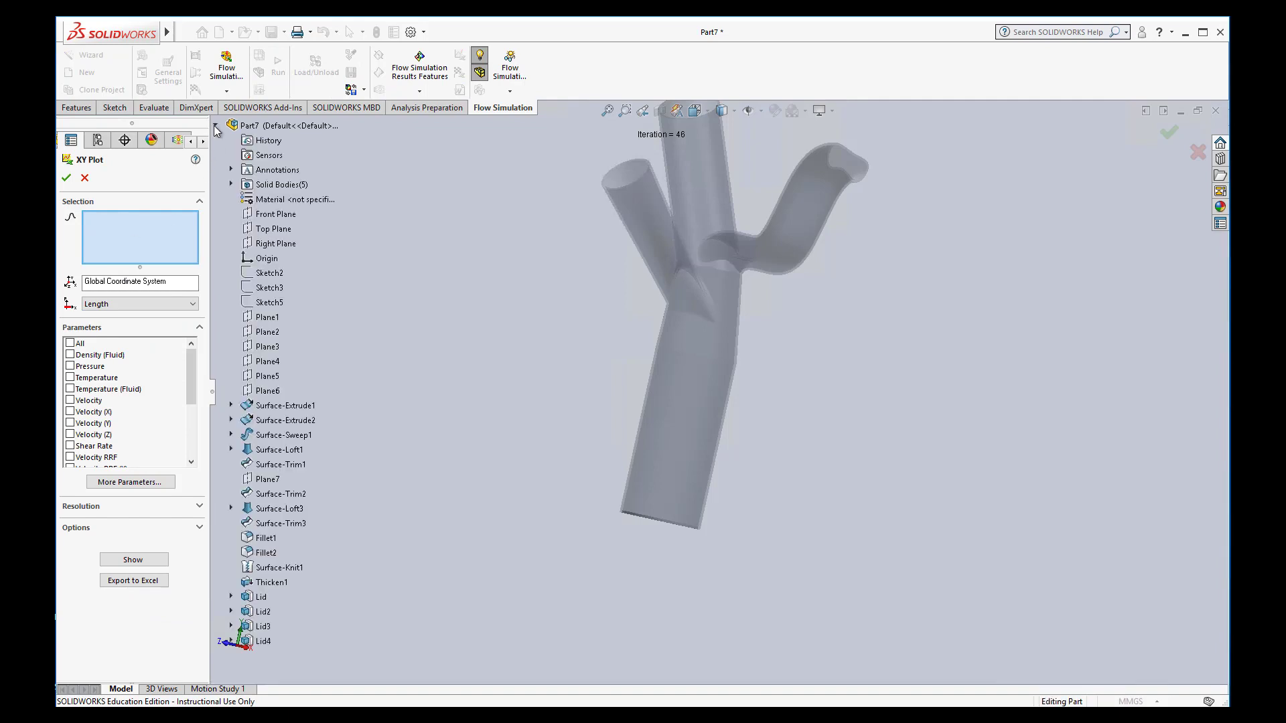
left_click(269, 274)
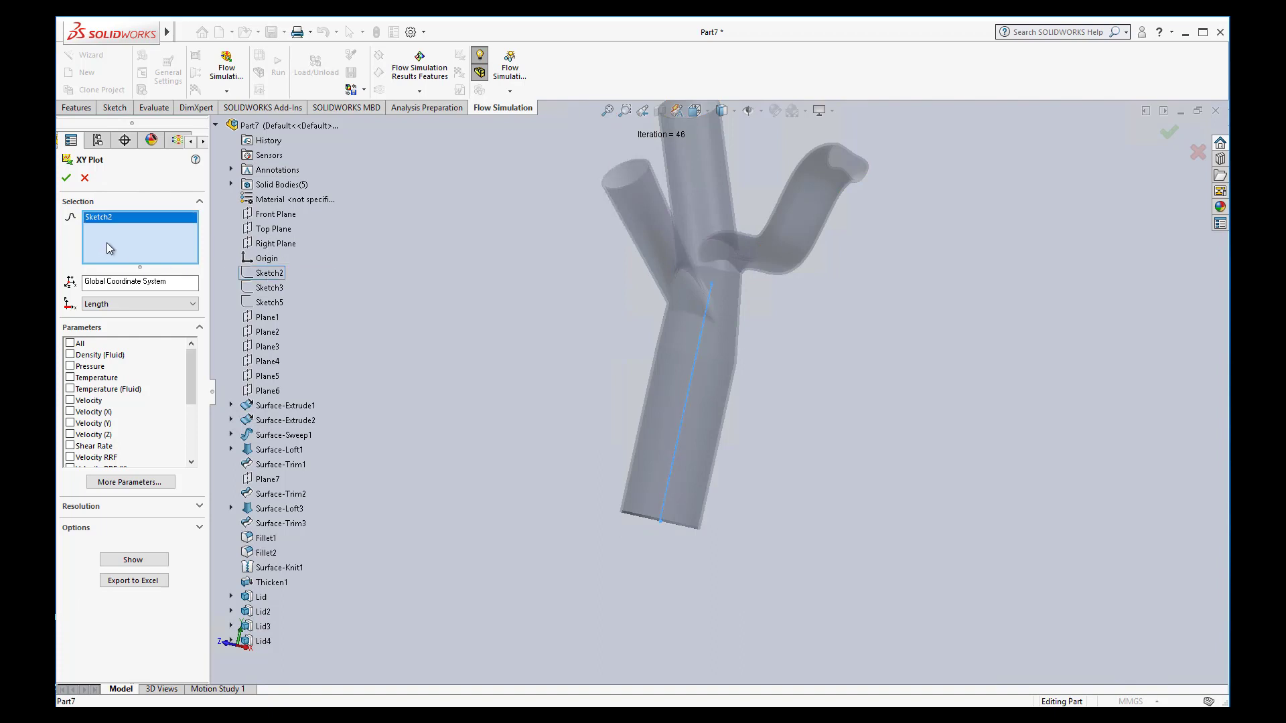
left_click(115, 305)
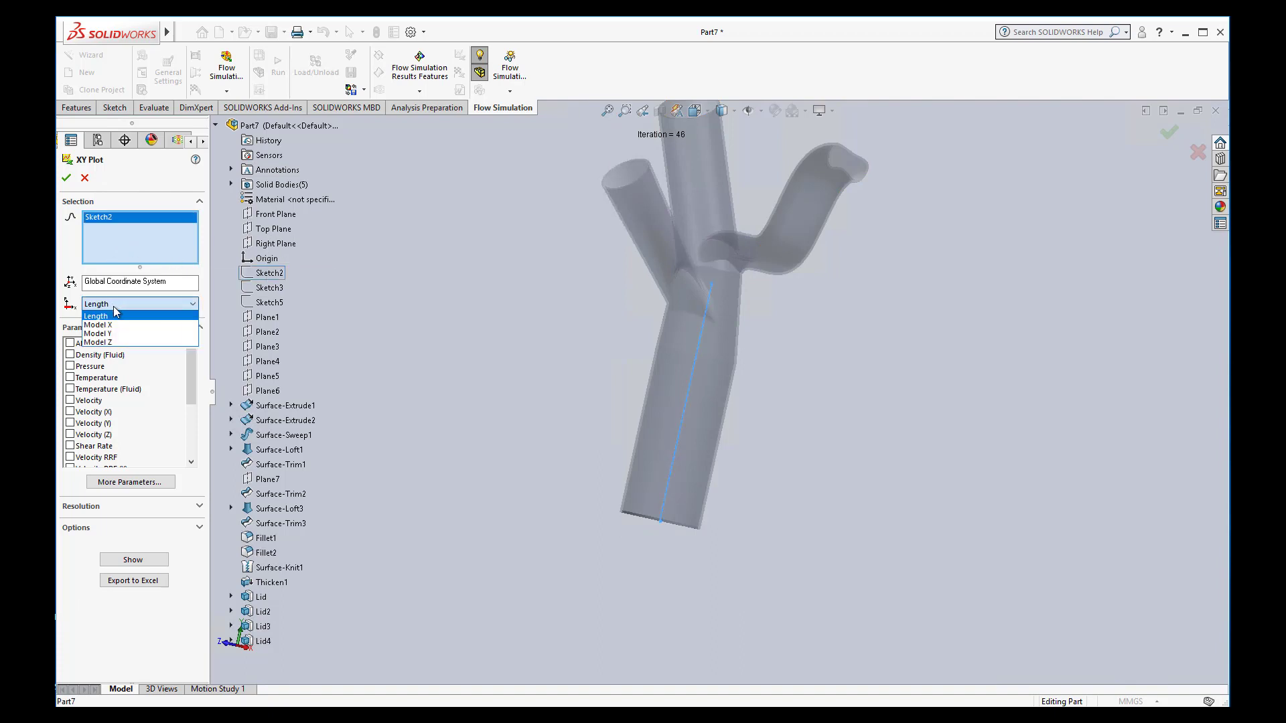
left_click(116, 316)
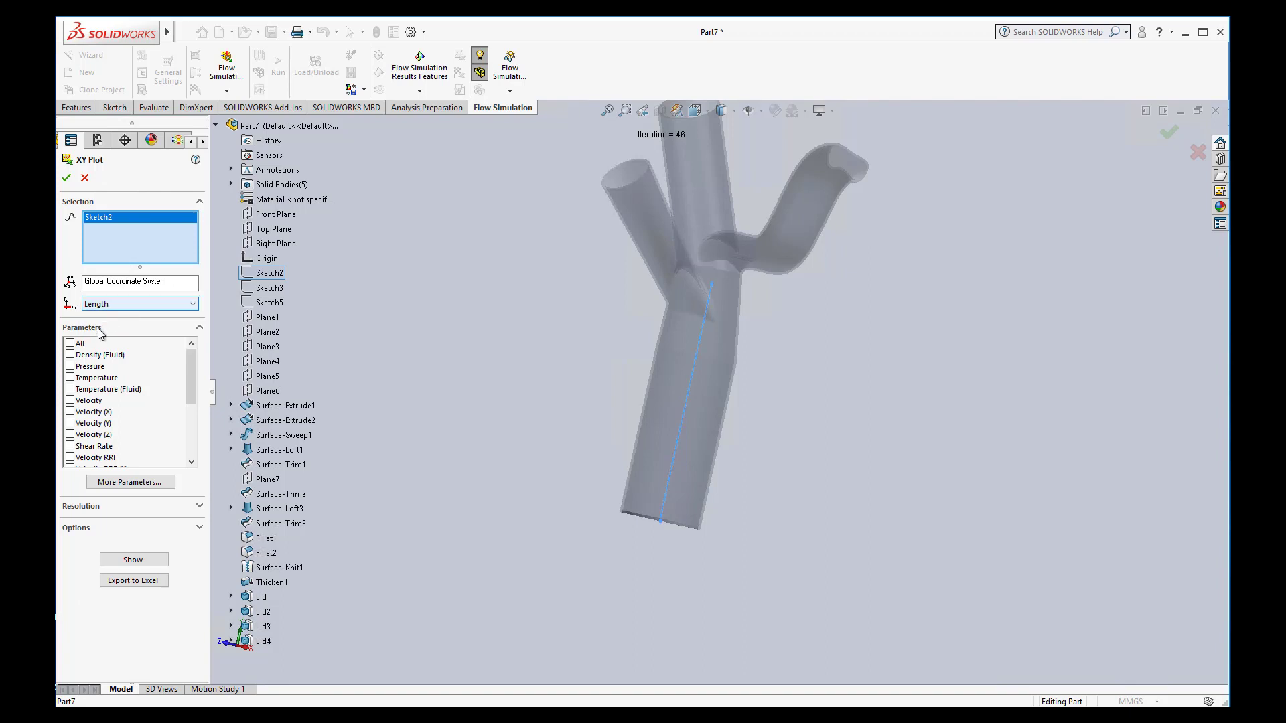
left_click(70, 366)
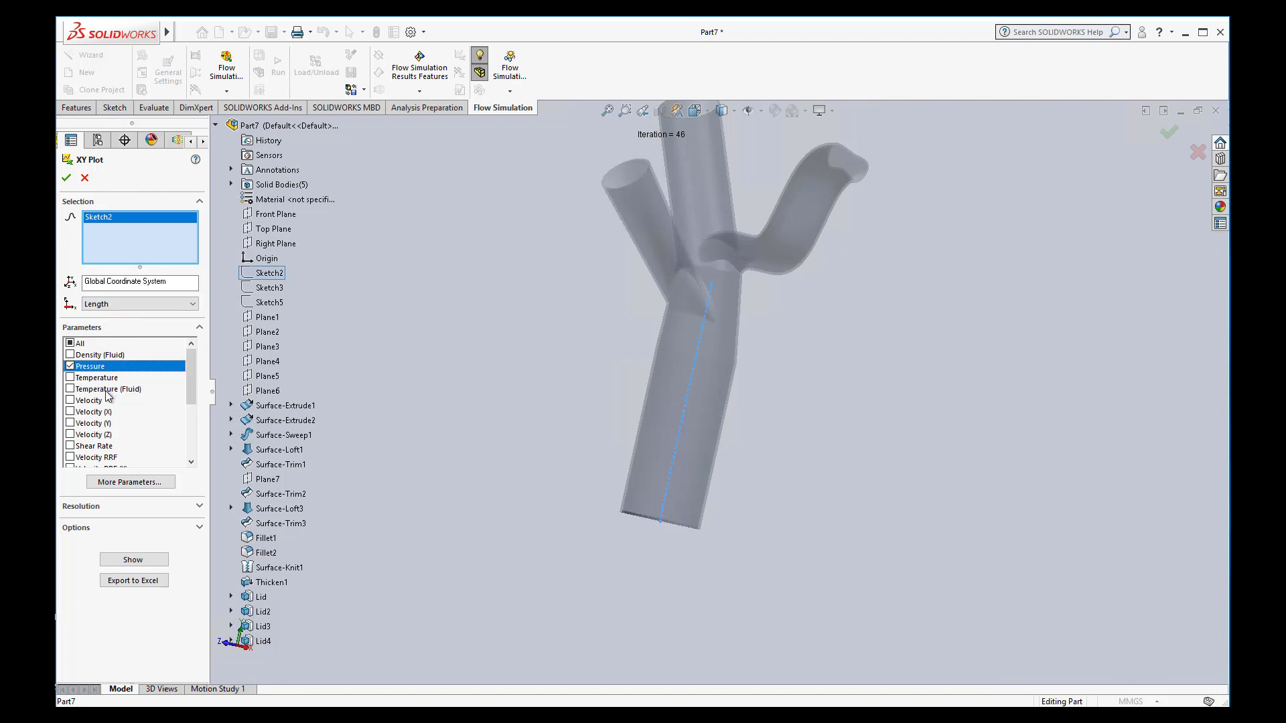
left_click(70, 400)
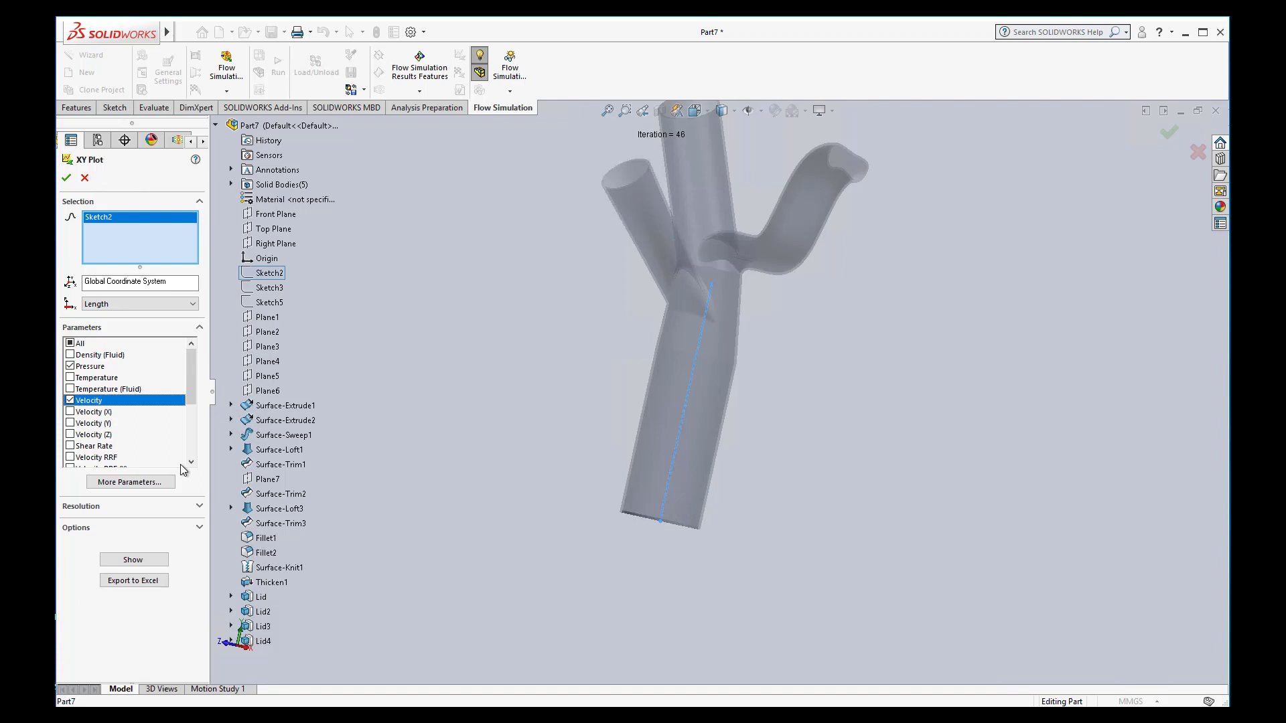
Show and review the Pressure and Velocity charts along Sketch2.
left_click(137, 561)
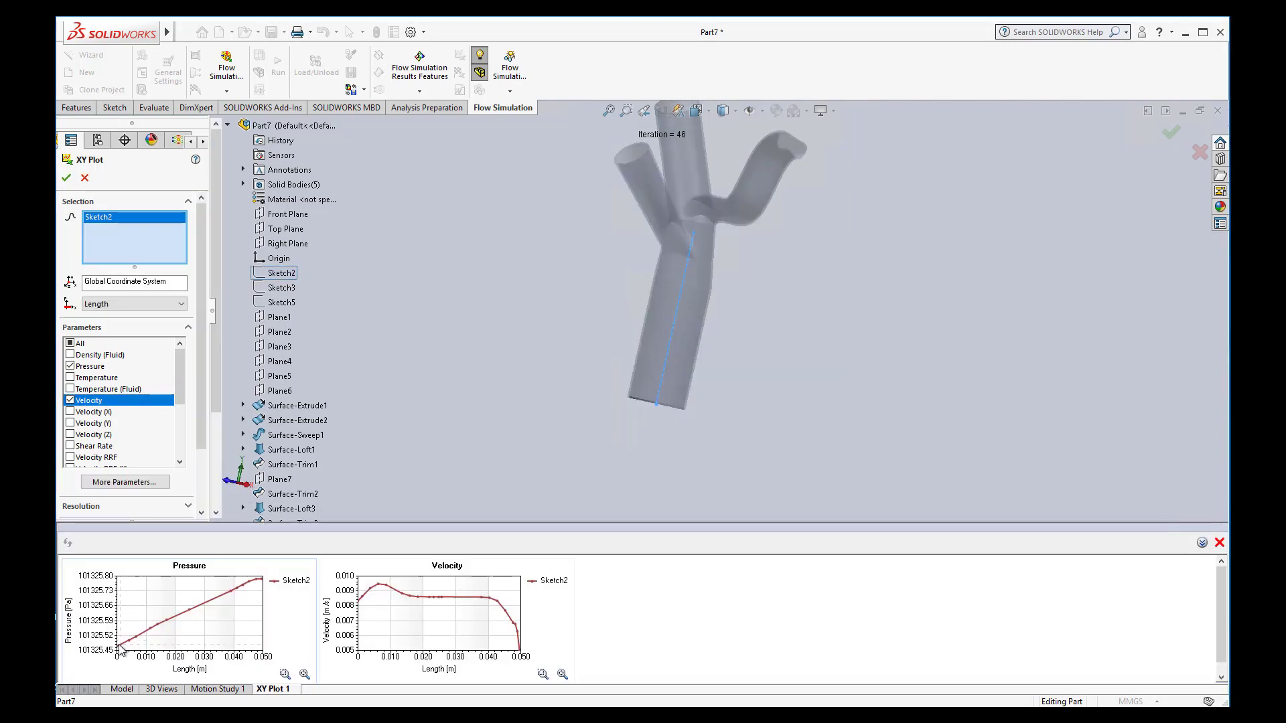
mouse_move(119, 651)
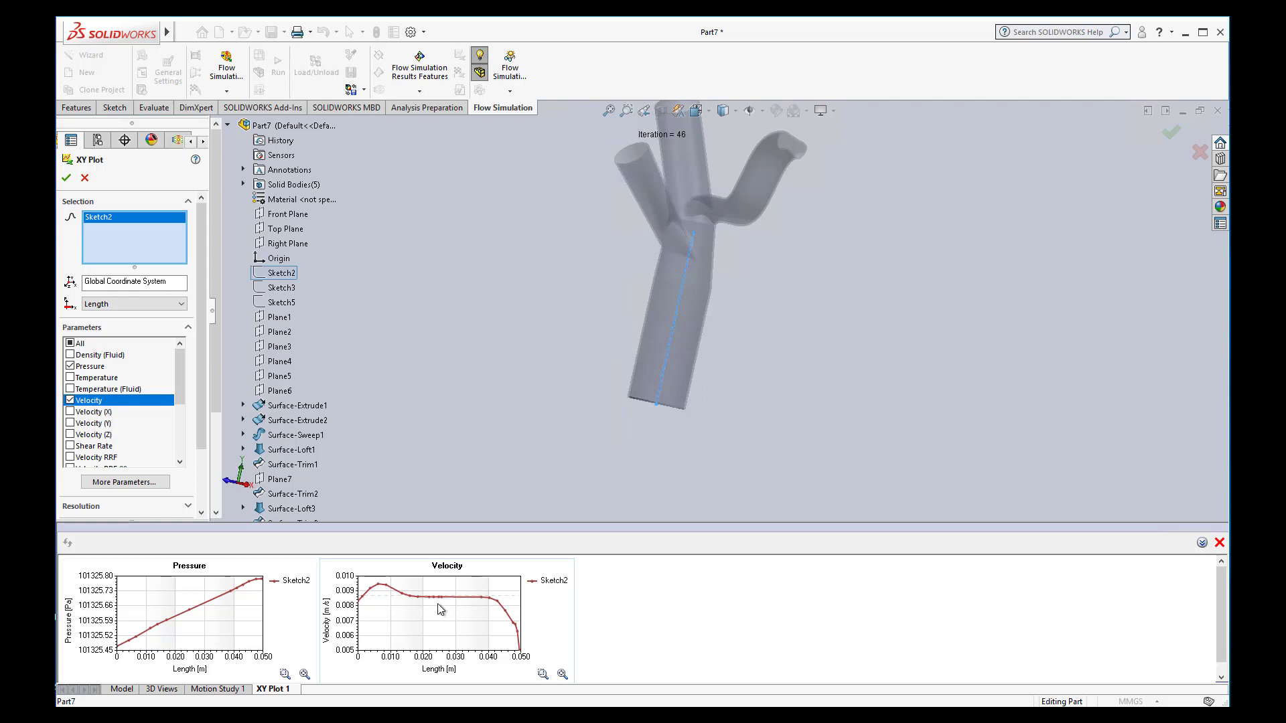
scroll(137, 495, "down", 2)
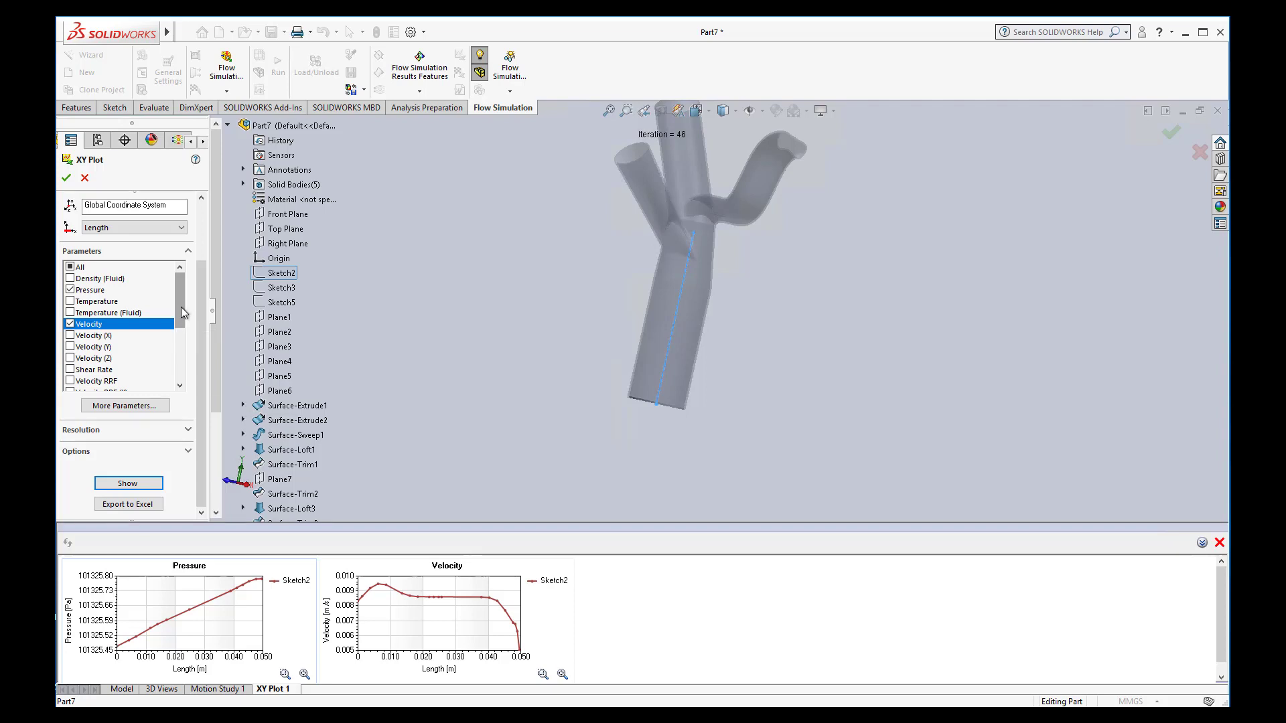
Accept XY Plot 1, switch to the FeatureManager tree and select Plane1.
left_click(65, 177)
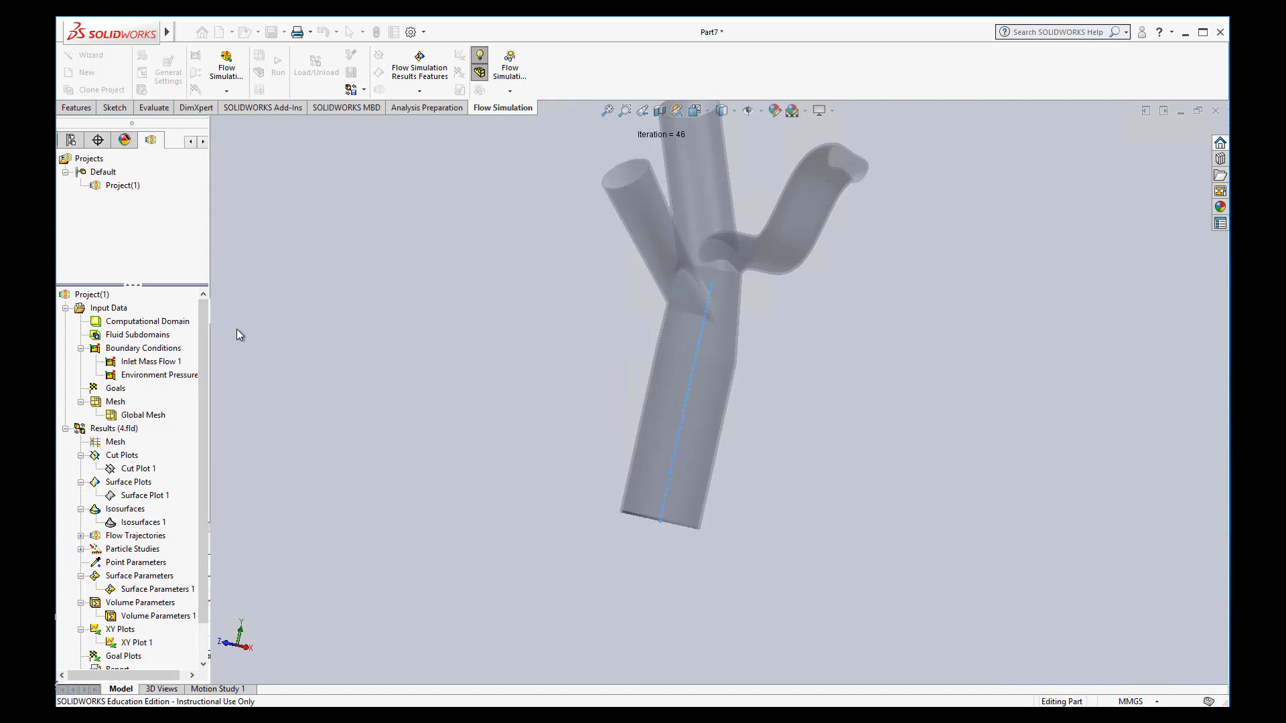
scroll(204, 639, "down", 1)
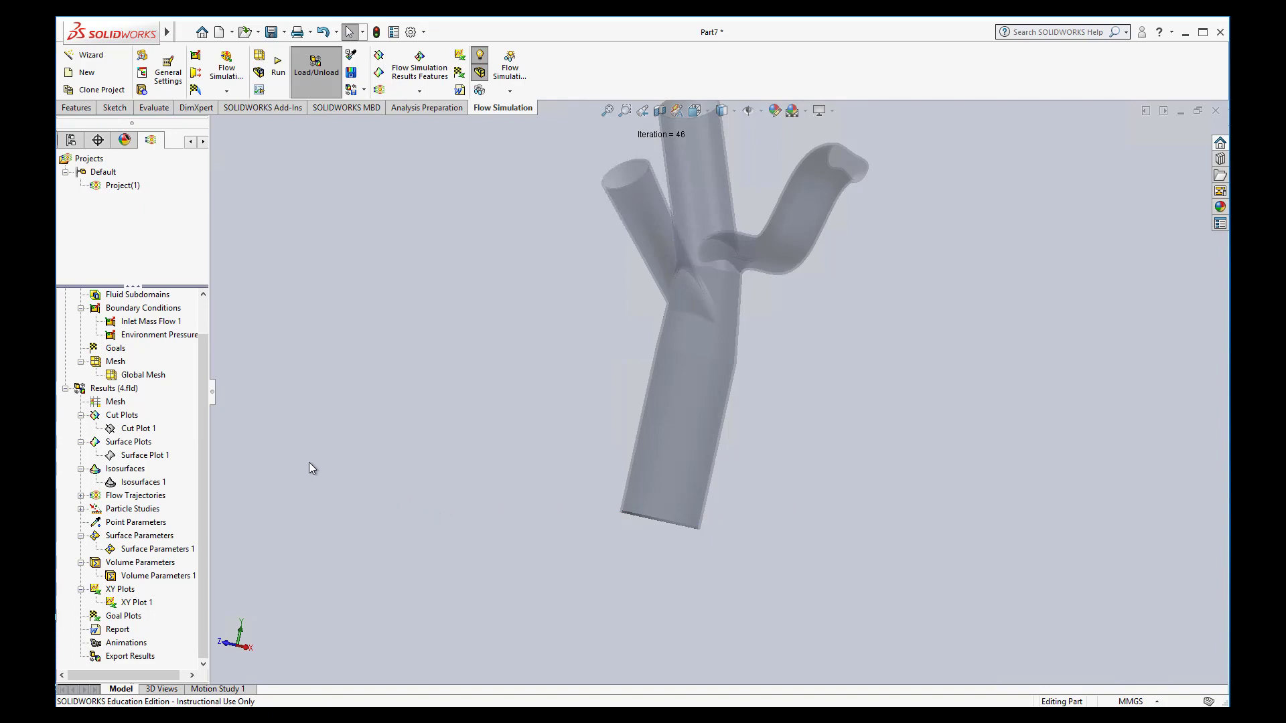
left_click(190, 141)
left_click(190, 141)
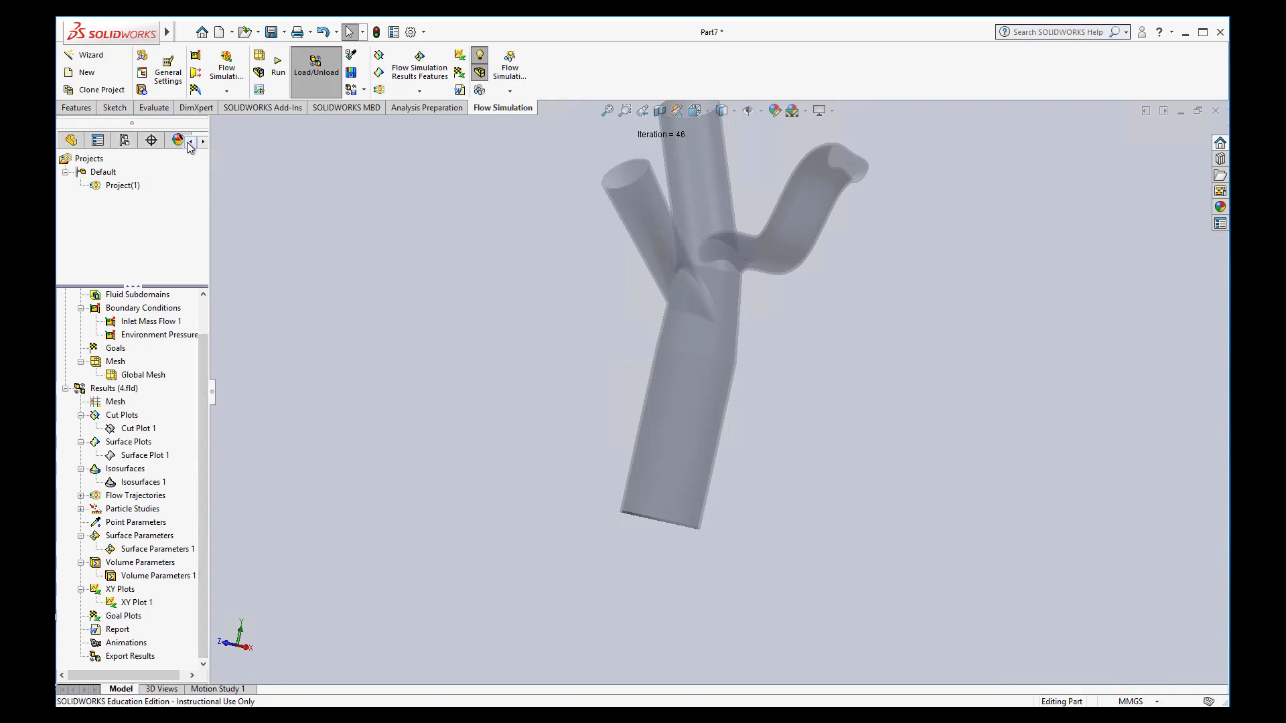
left_click(71, 140)
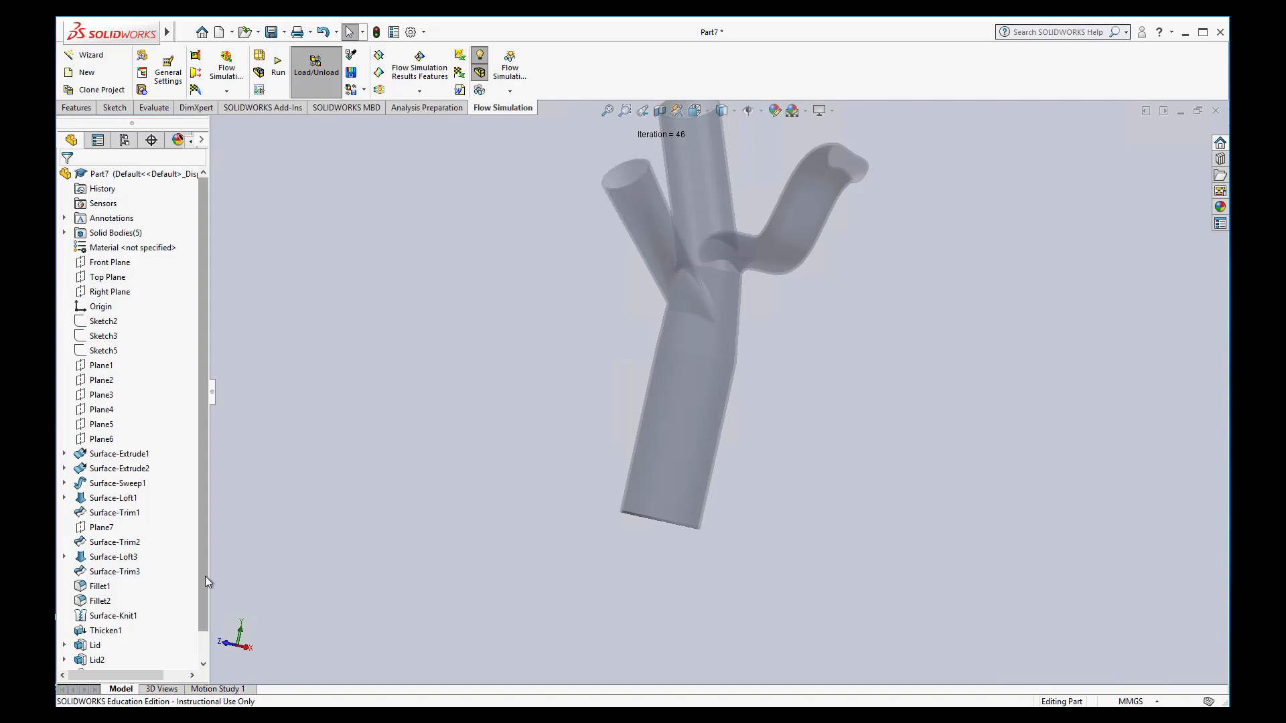
scroll(204, 602, "down", 2)
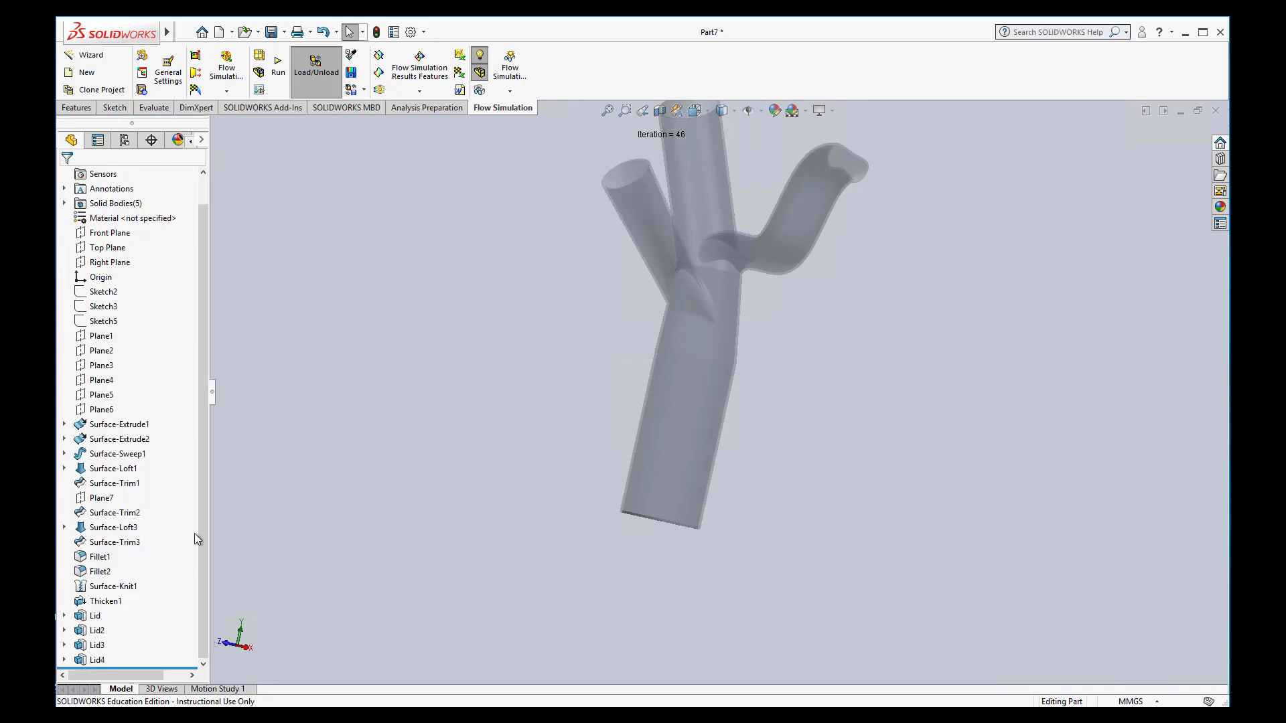
left_click(101, 336)
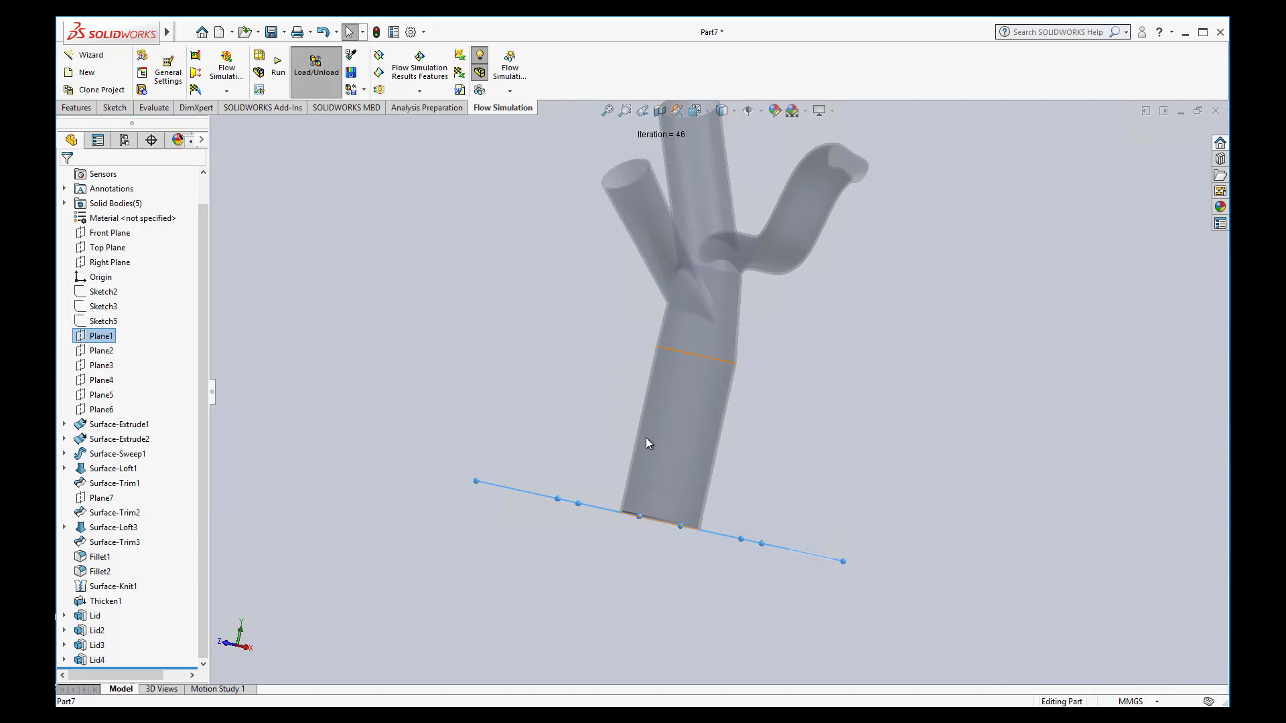
Create five flipped reference planes offset 10 mm apart from Plane1.
middle_click_drag(842, 510, 834, 484)
mouse_move(169, 35)
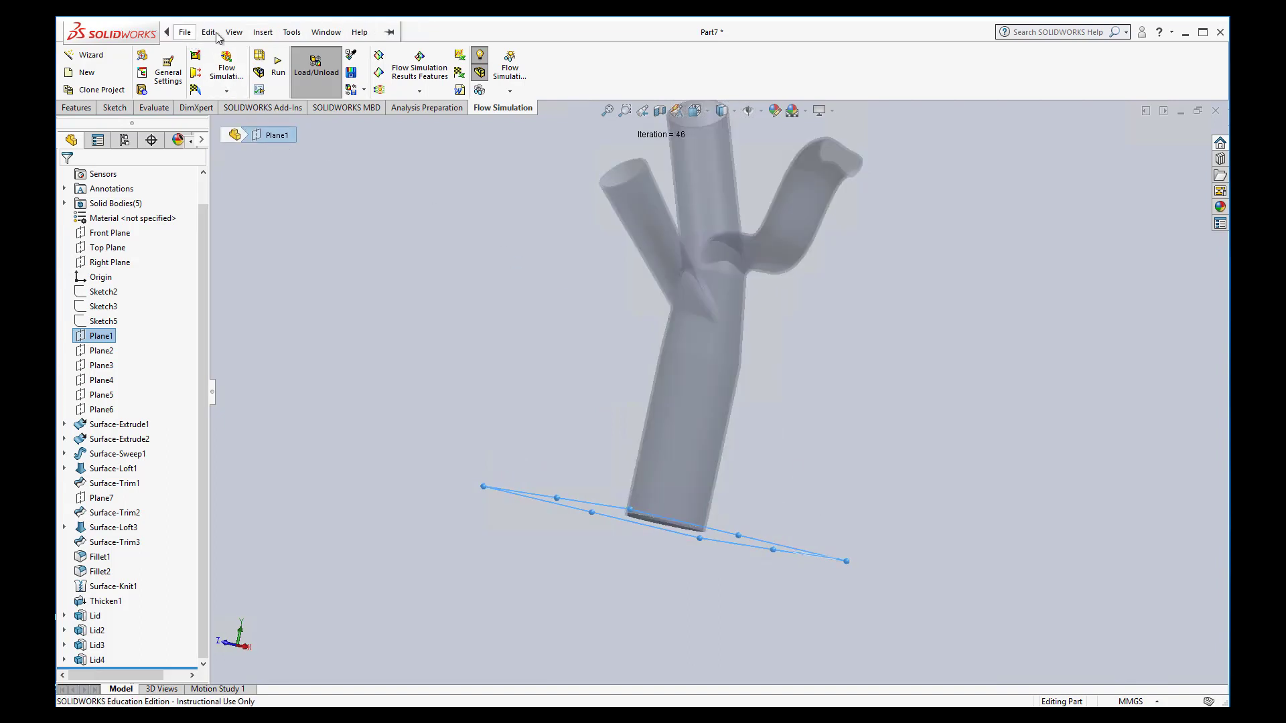
left_click(263, 33)
mouse_move(307, 203)
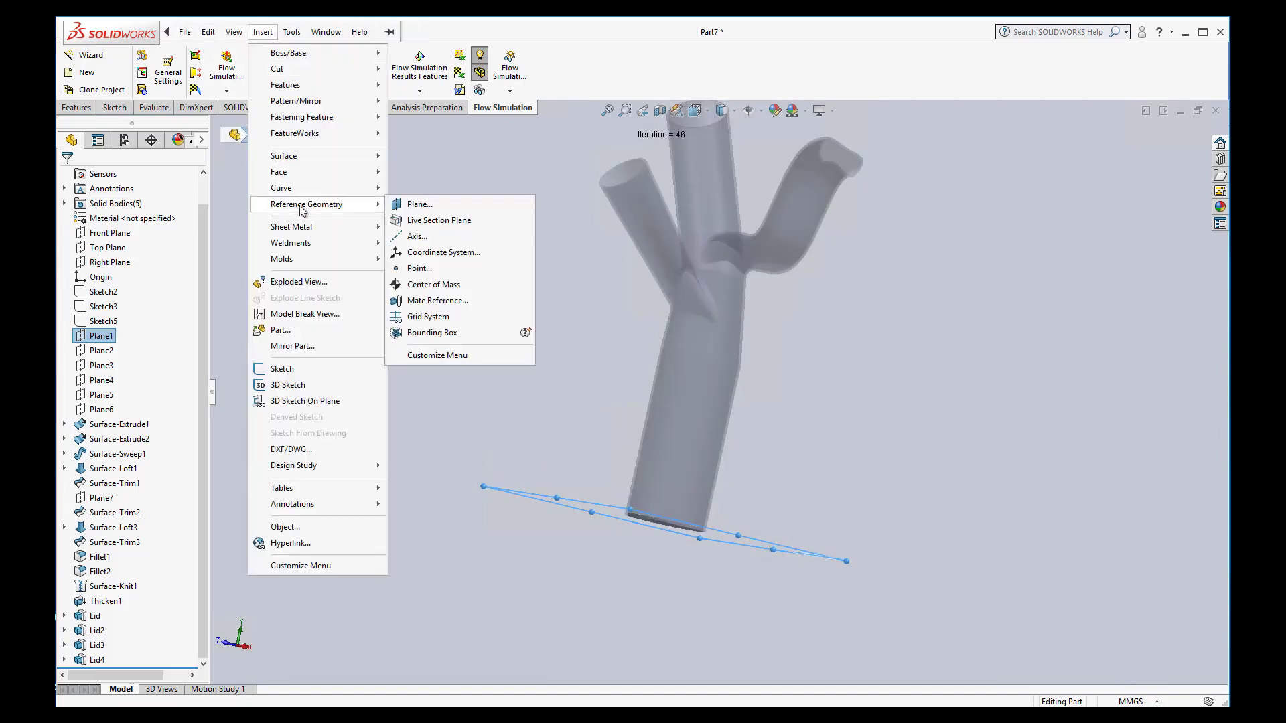
left_click(419, 205)
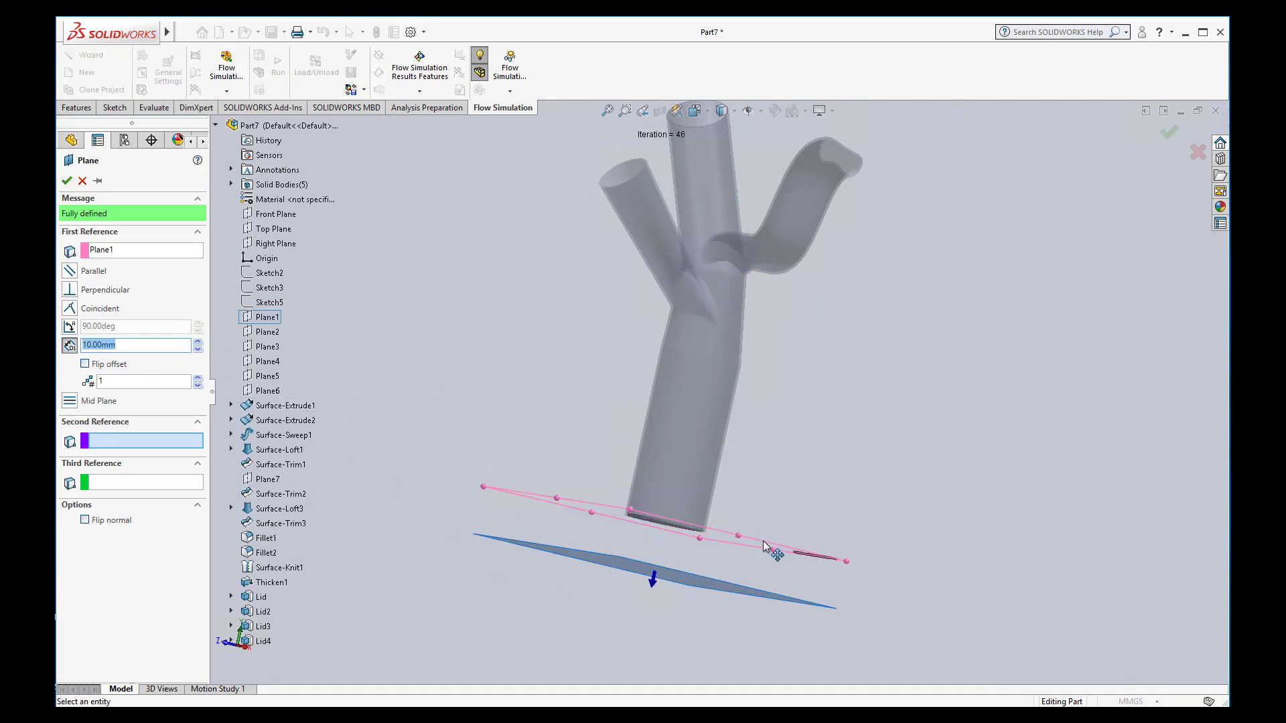
left_click(85, 363)
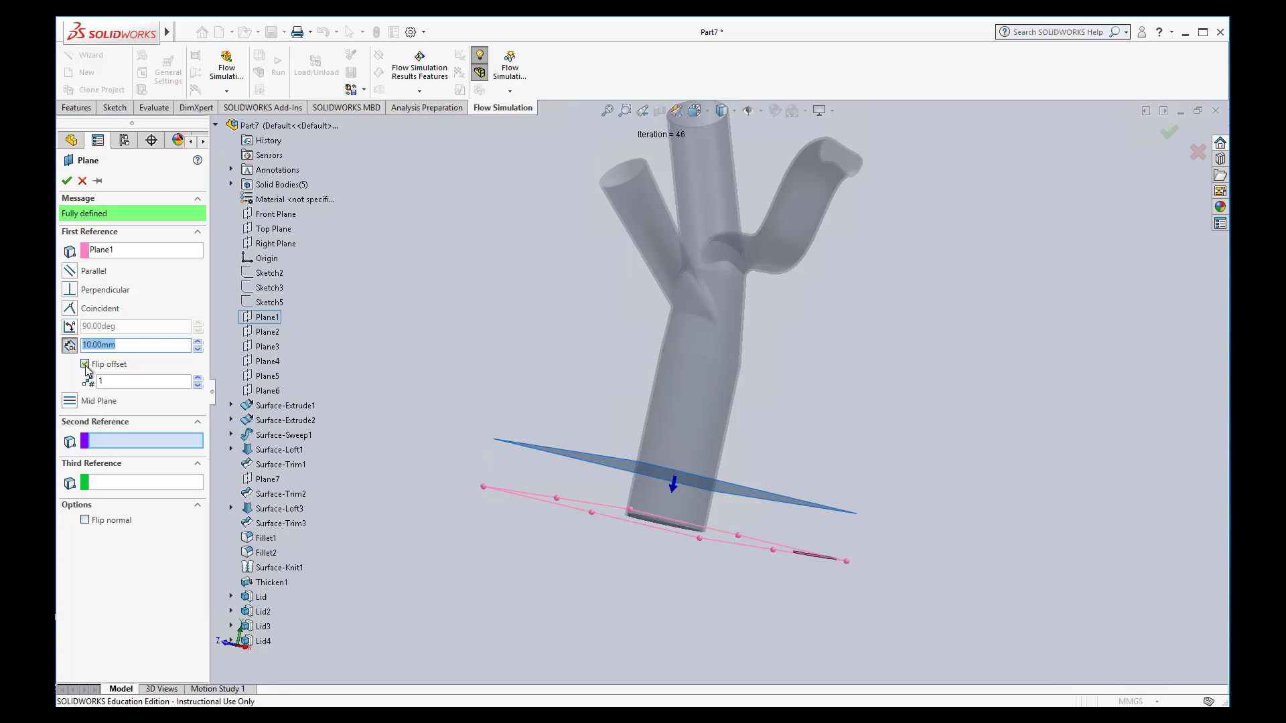
left_click(143, 381)
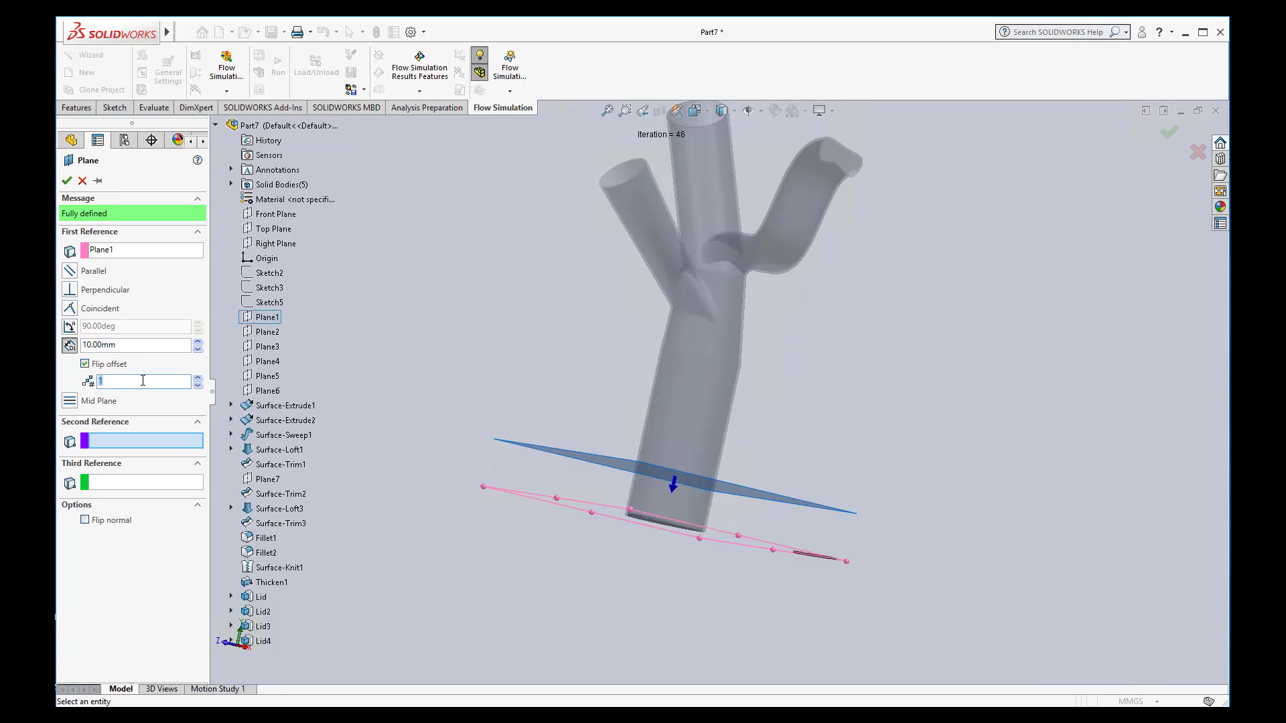
type("5")
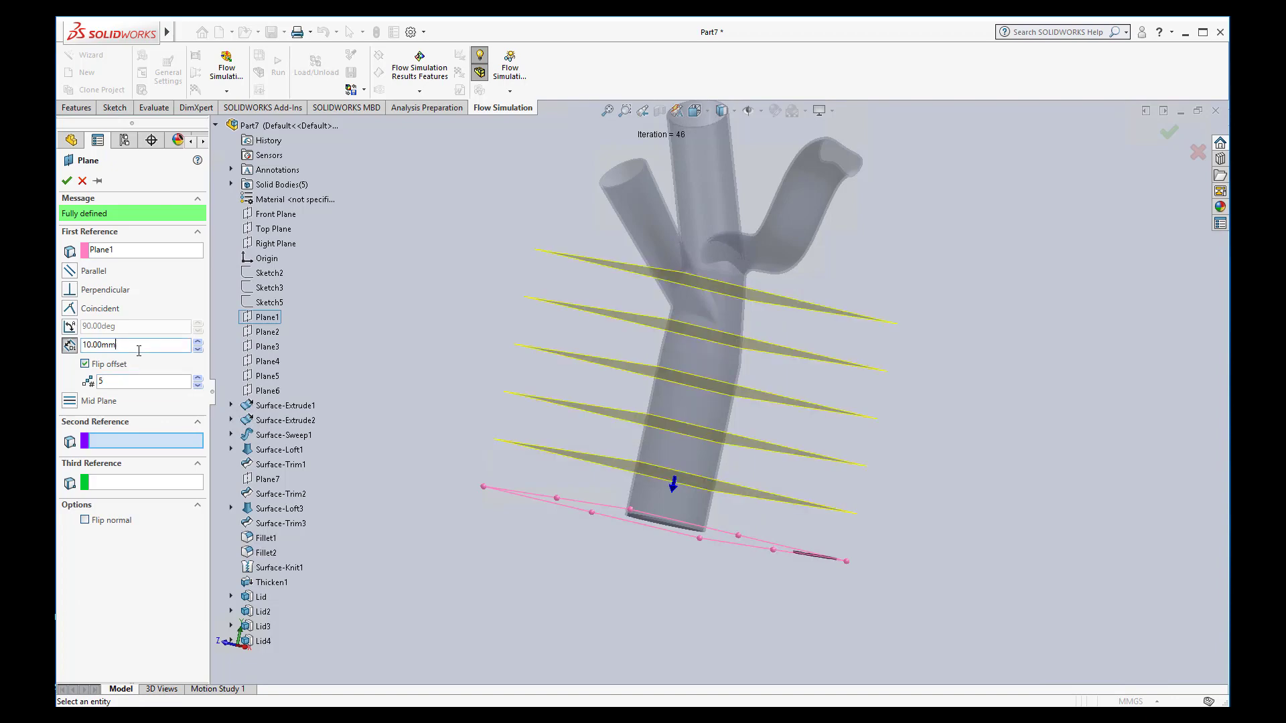
middle_click_drag(911, 362, 791, 289)
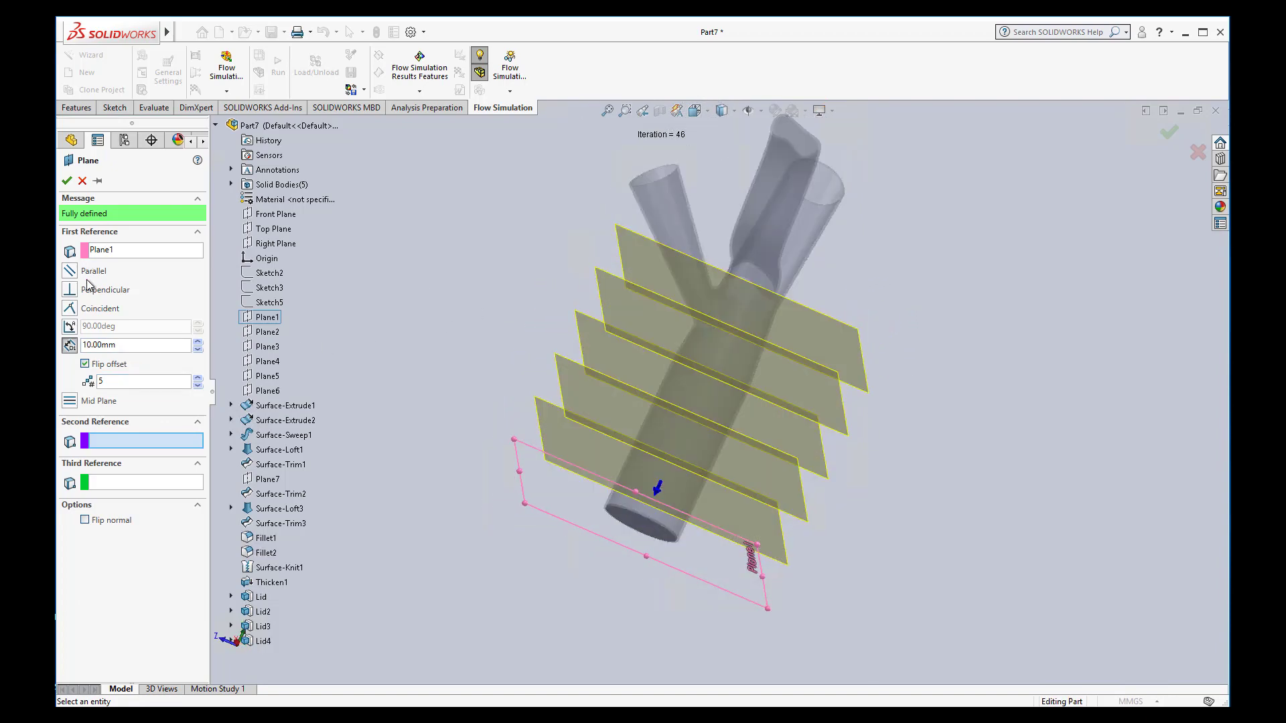
left_click(66, 180)
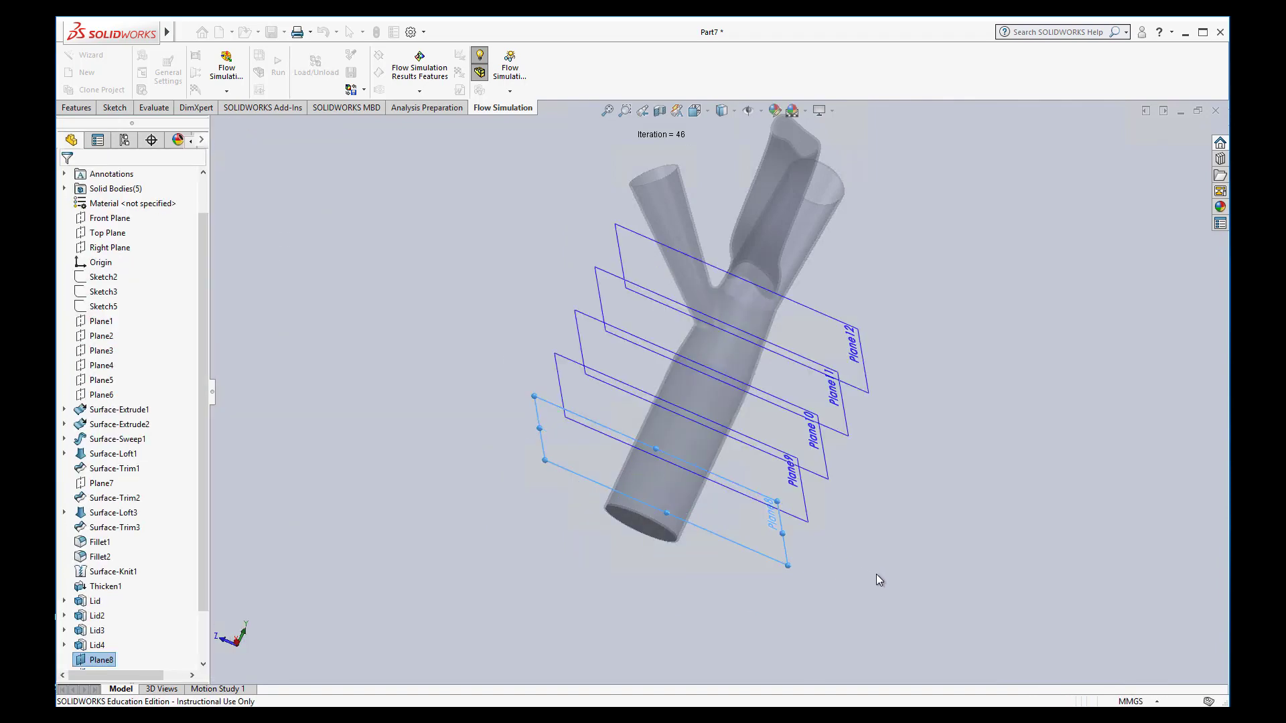
Hide the Lid cap on the lower pipe end and select Plane8.
middle_click_drag(877, 574, 927, 396)
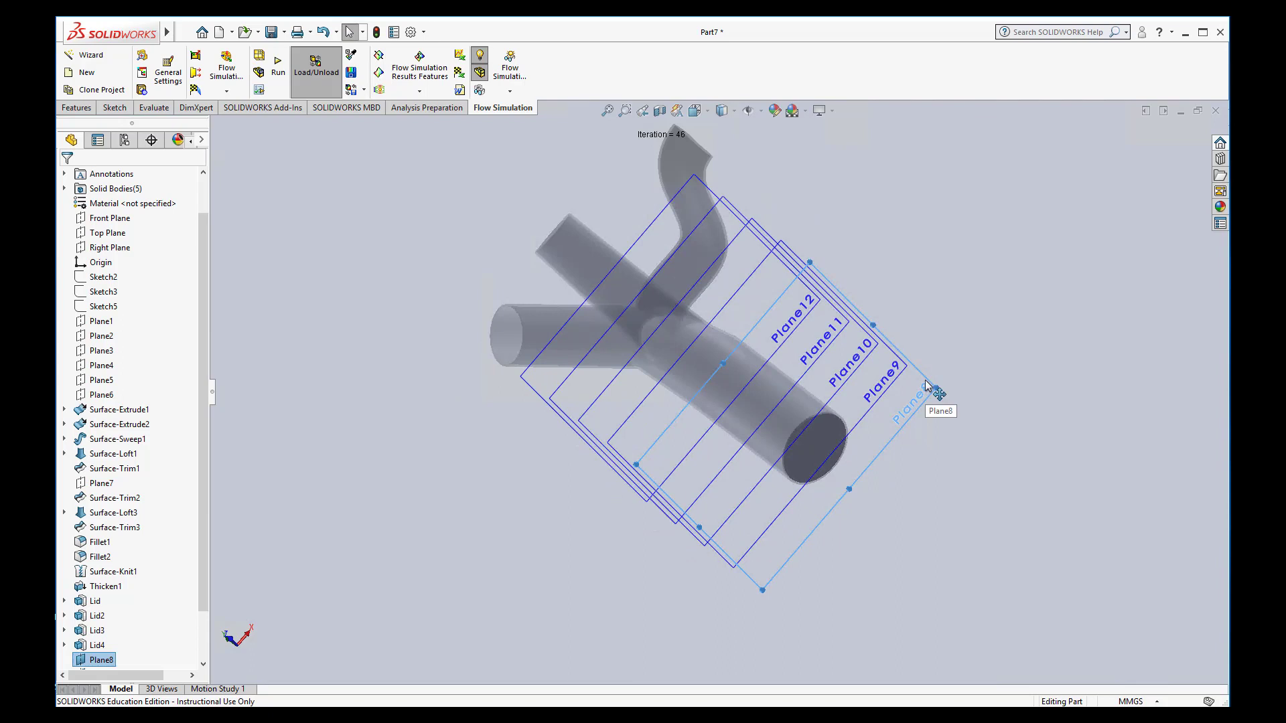
left_click(928, 387)
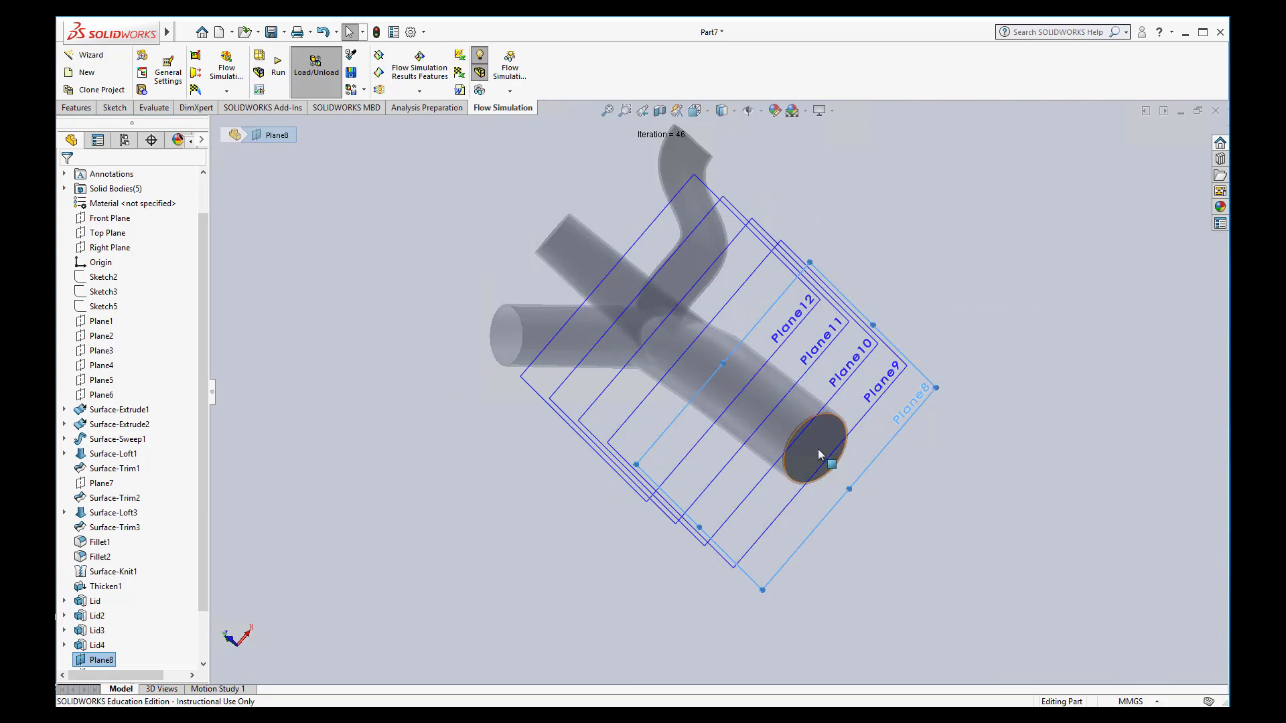
right_click(94, 602)
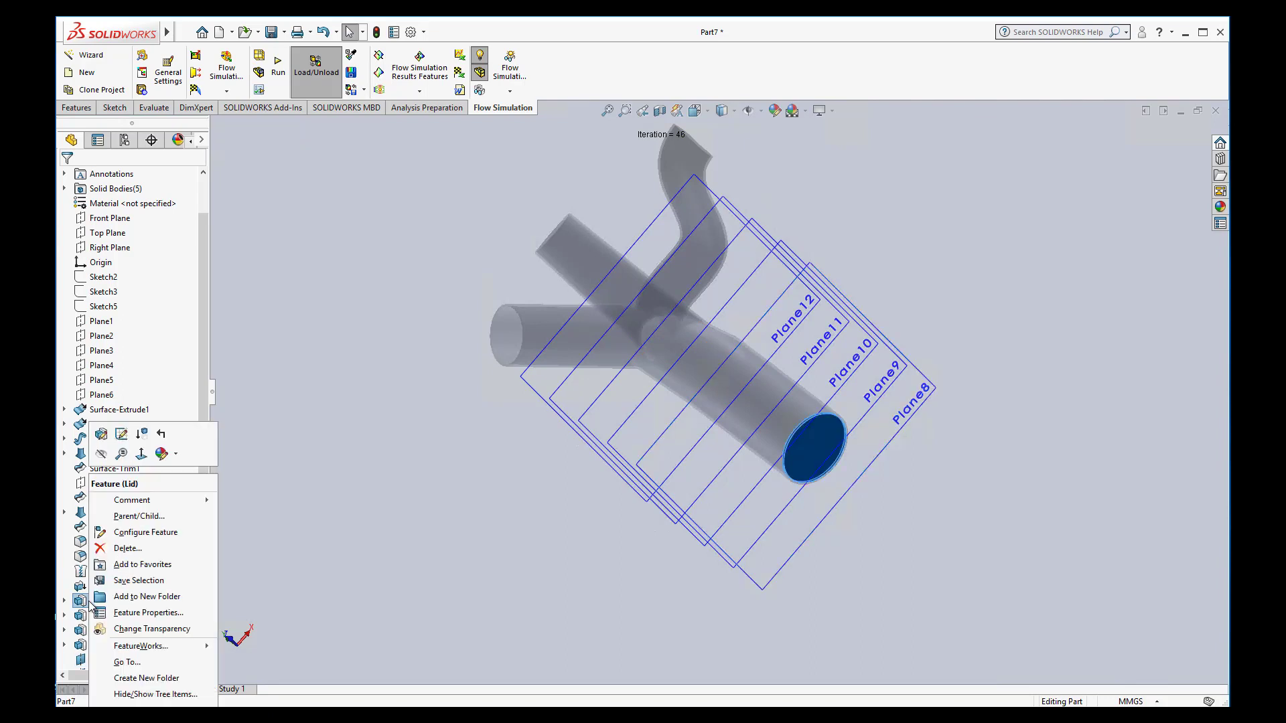
left_click(104, 456)
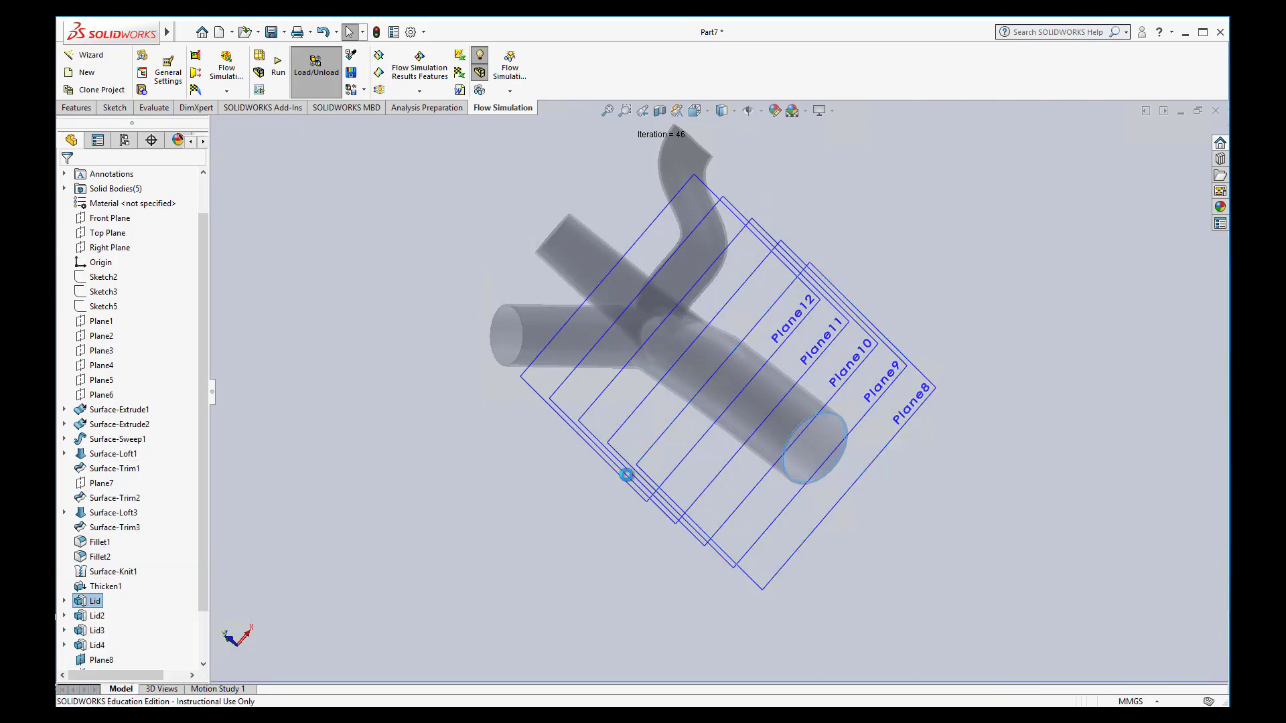
left_click(868, 463)
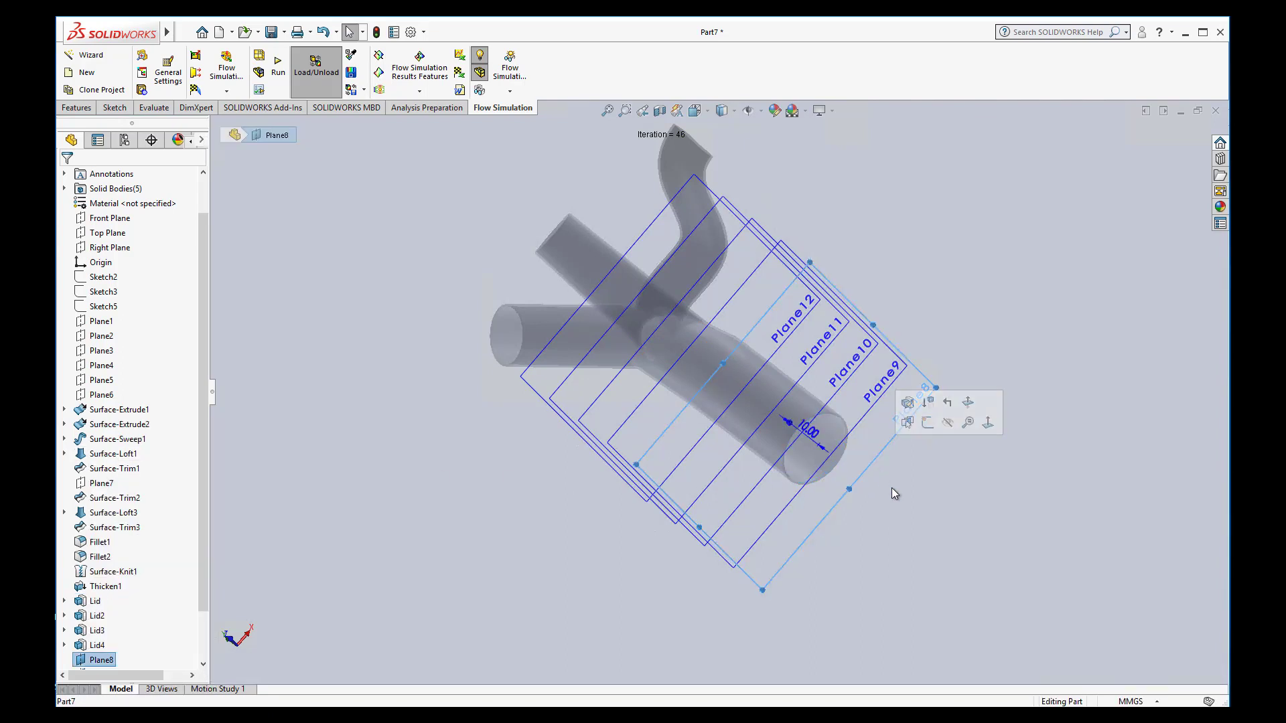
Sketch one straight line across the pipe on Plane8 and close it as Sketch12.
left_click(115, 109)
left_click(84, 79)
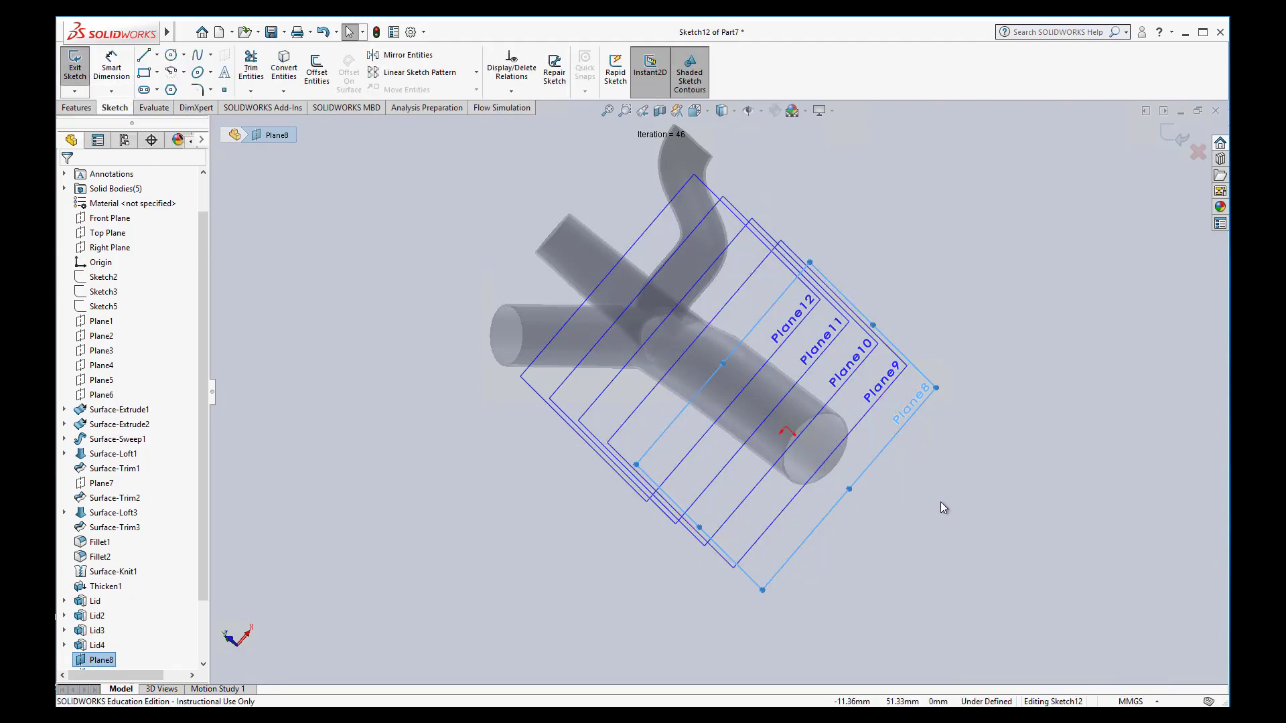
middle_click_drag(941, 503, 861, 451)
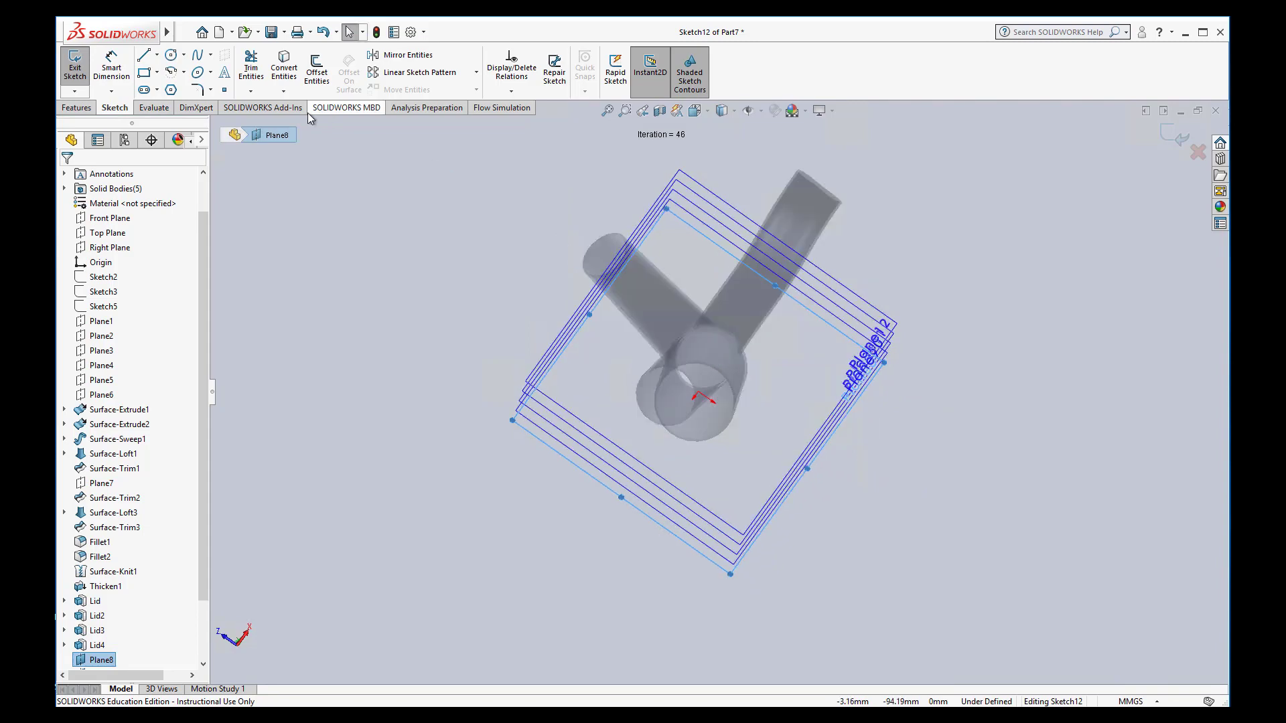
left_click(144, 55)
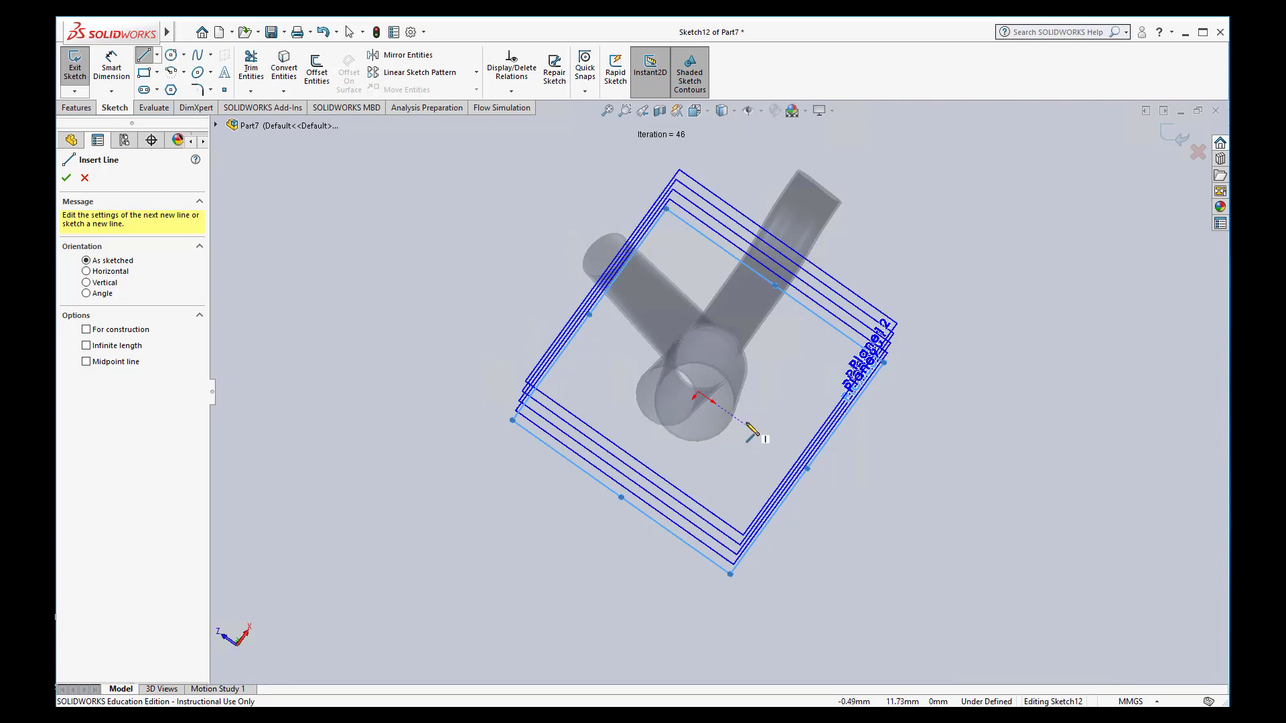
left_click(744, 424)
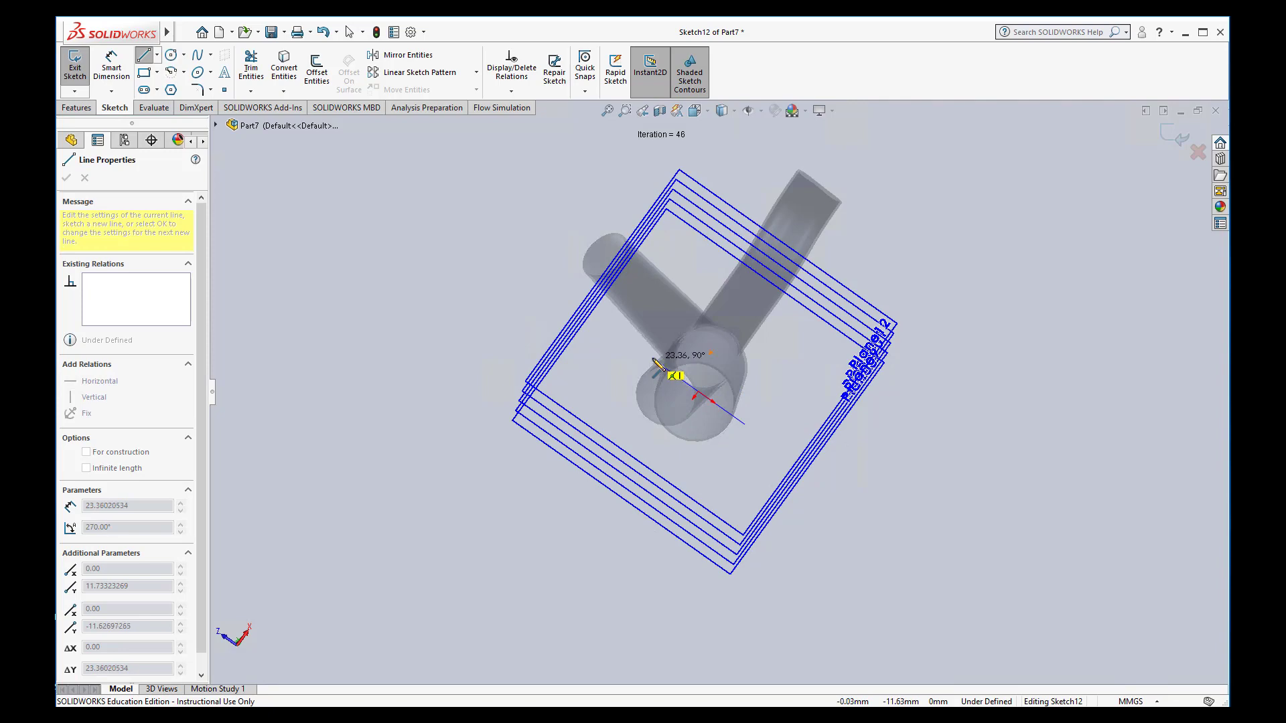
left_click(652, 359)
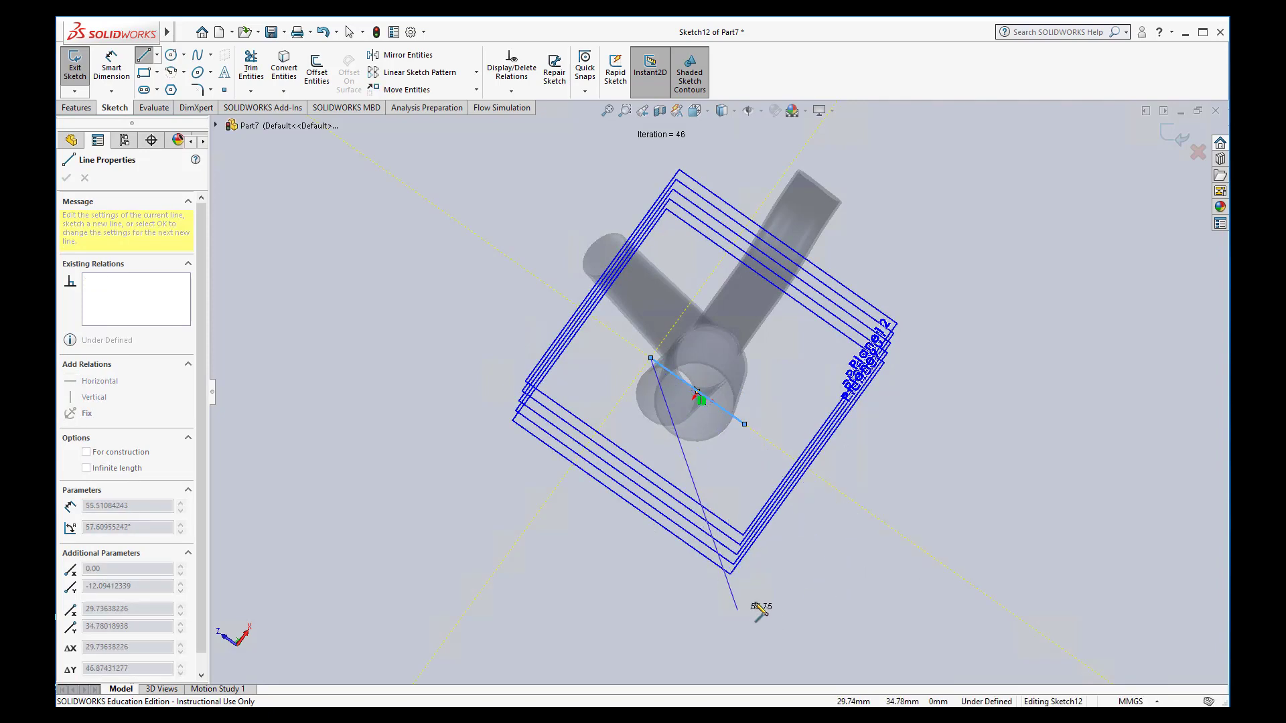
mouse_move(761, 605)
middle_mouse_down()
mouse_move(781, 574)
mouse_move(760, 579)
middle_mouse_up()
key("Escape")
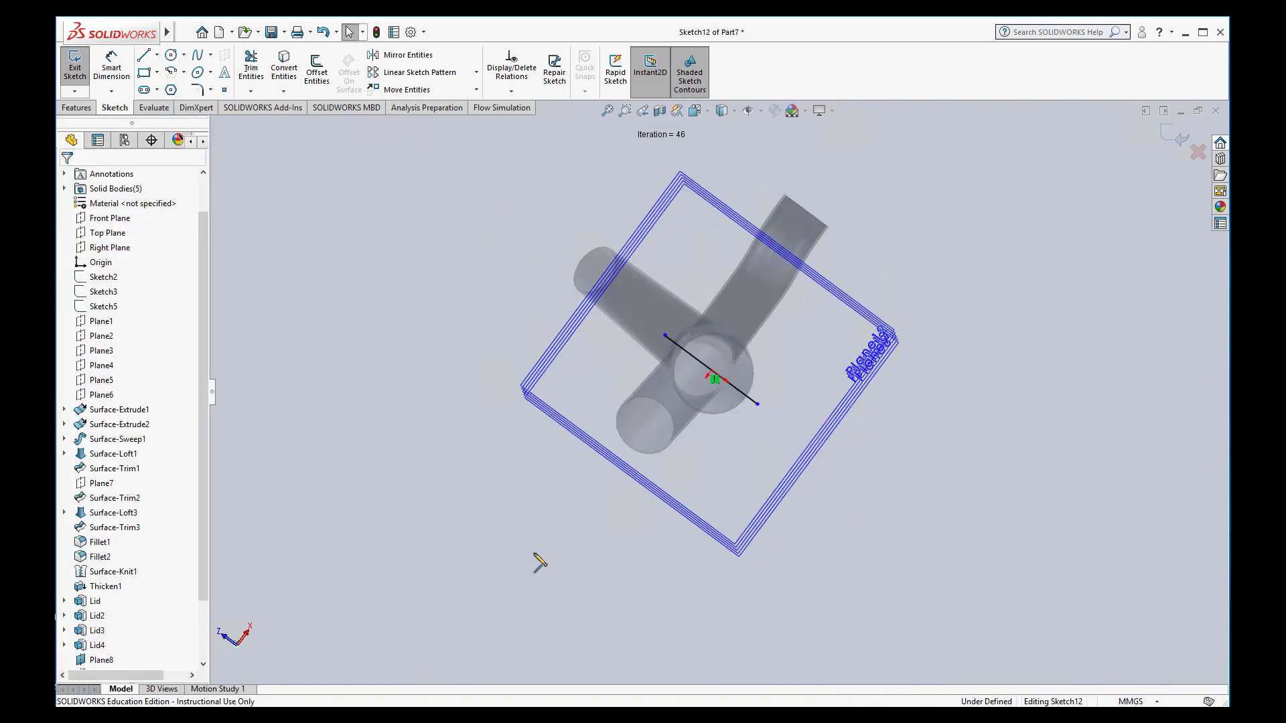
mouse_move(836, 519)
middle_mouse_down()
mouse_move(922, 612)
mouse_move(831, 593)
middle_mouse_up()
key("ctrl+b")
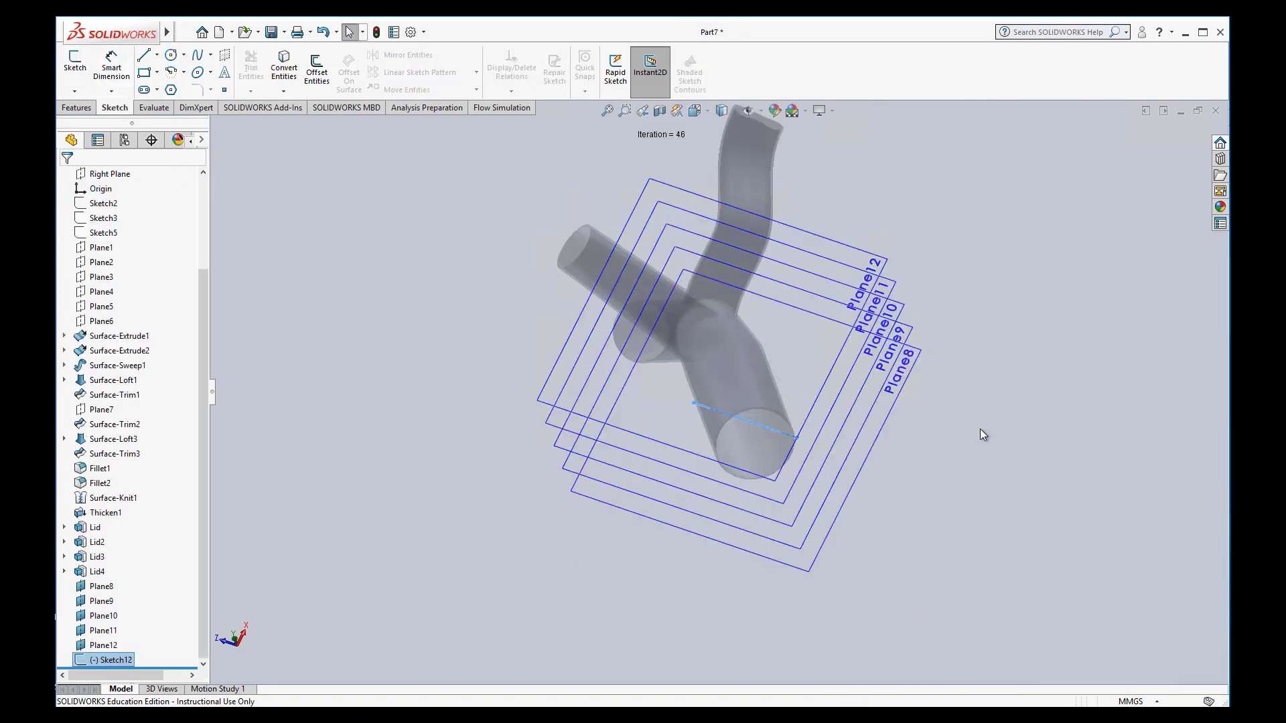
Sketch one straight line across the pipe on Plane12 and close it as Sketch13.
mouse_move(982, 431)
middle_mouse_down()
mouse_move(967, 482)
mouse_move(972, 560)
mouse_move(965, 529)
middle_mouse_up()
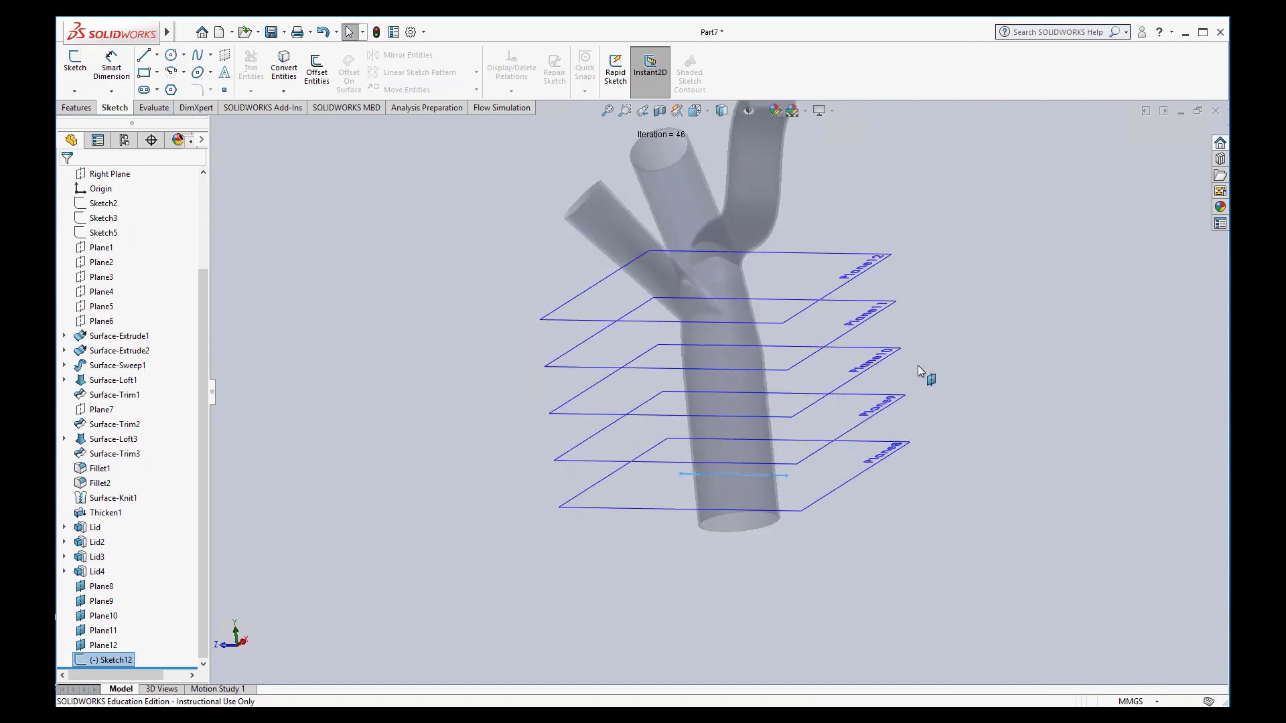
left_click(831, 253)
mouse_move(943, 313)
middle_mouse_down()
mouse_move(944, 373)
mouse_move(907, 311)
mouse_move(925, 319)
mouse_move(890, 333)
middle_mouse_up()
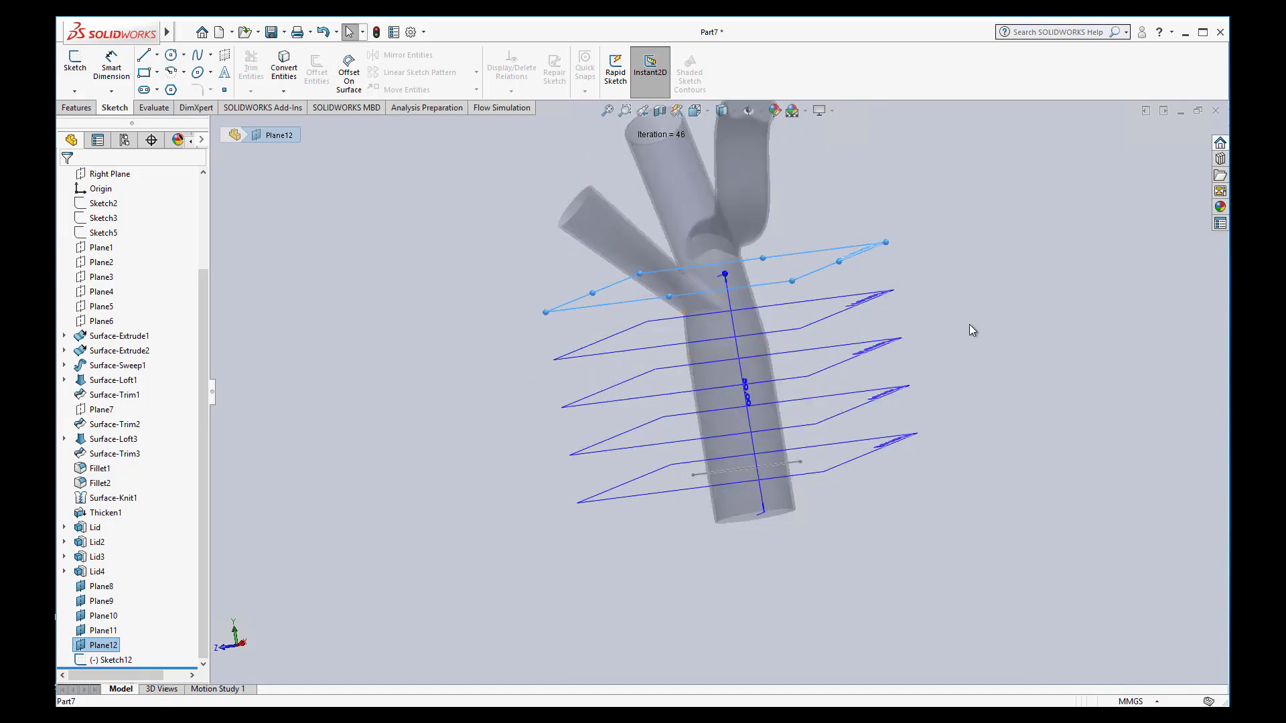
mouse_move(965, 322)
middle_mouse_down()
mouse_move(956, 264)
mouse_move(939, 282)
middle_mouse_up()
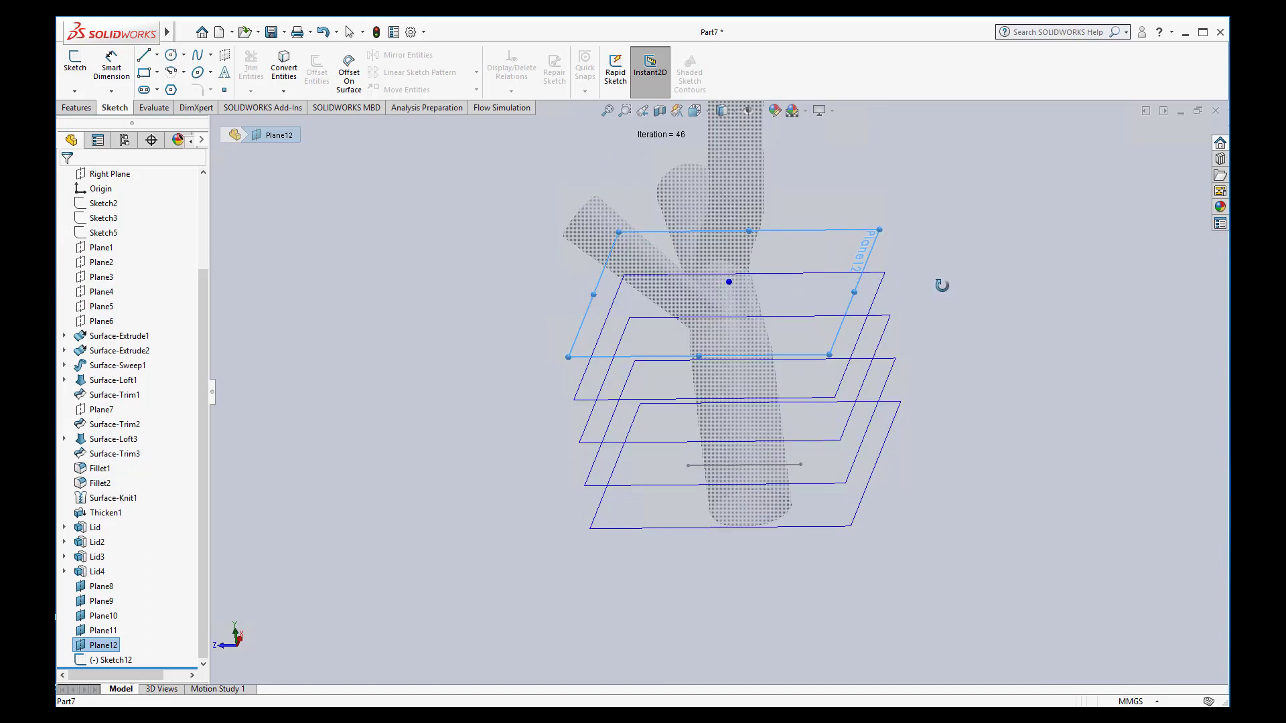
left_click(74, 67)
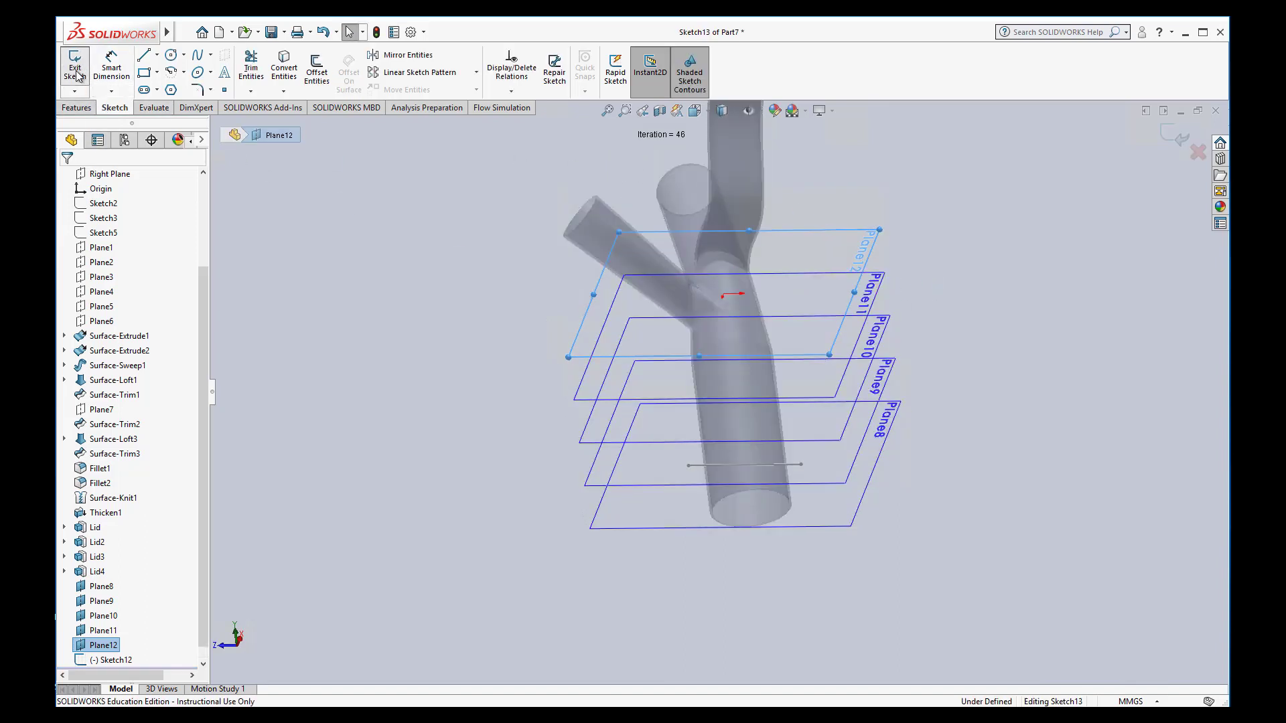
left_click(144, 55)
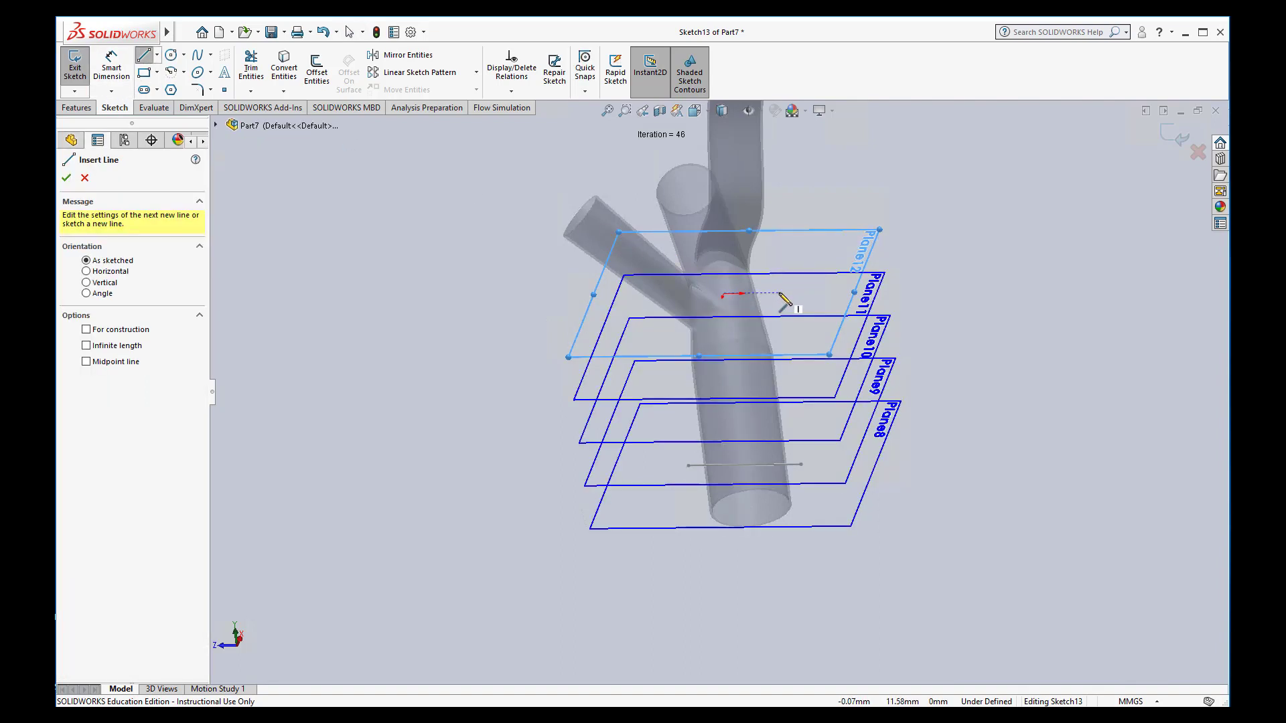
left_click_drag(777, 293, 602, 294)
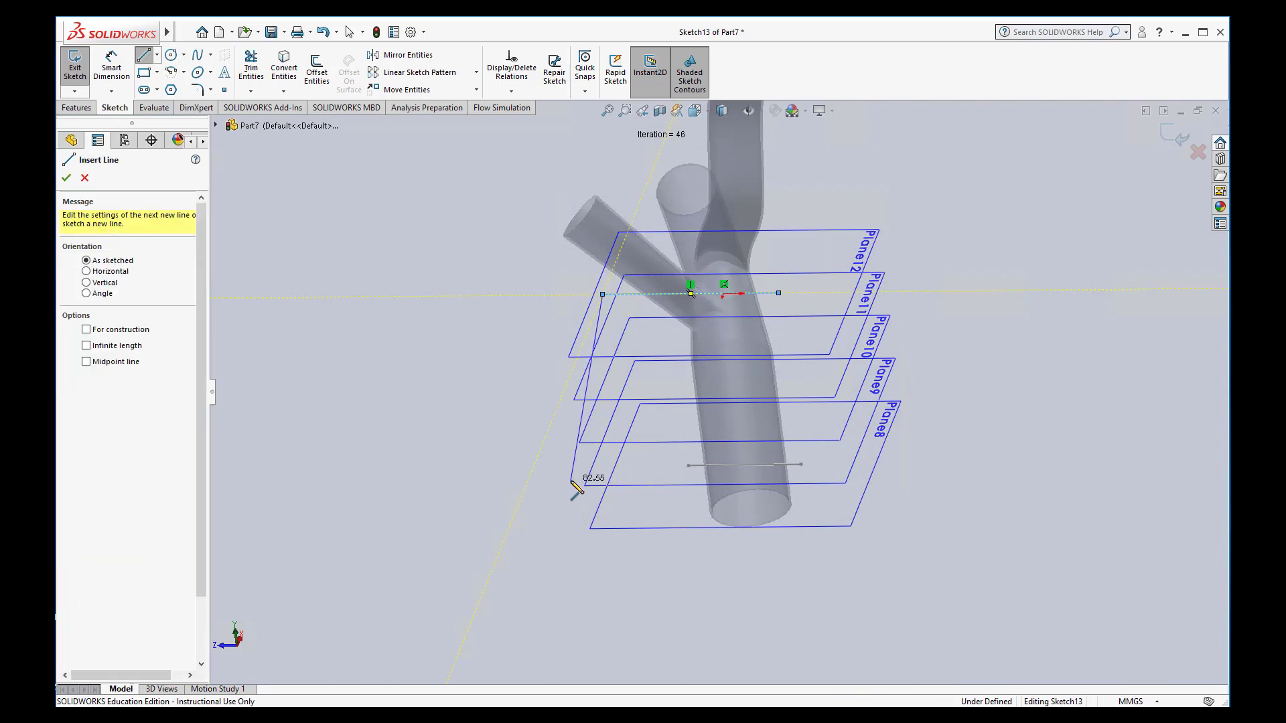
key("Escape")
key("ctrl+b")
mouse_move(505, 527)
middle_mouse_down()
mouse_move(537, 446)
mouse_move(517, 419)
mouse_move(492, 493)
middle_mouse_up()
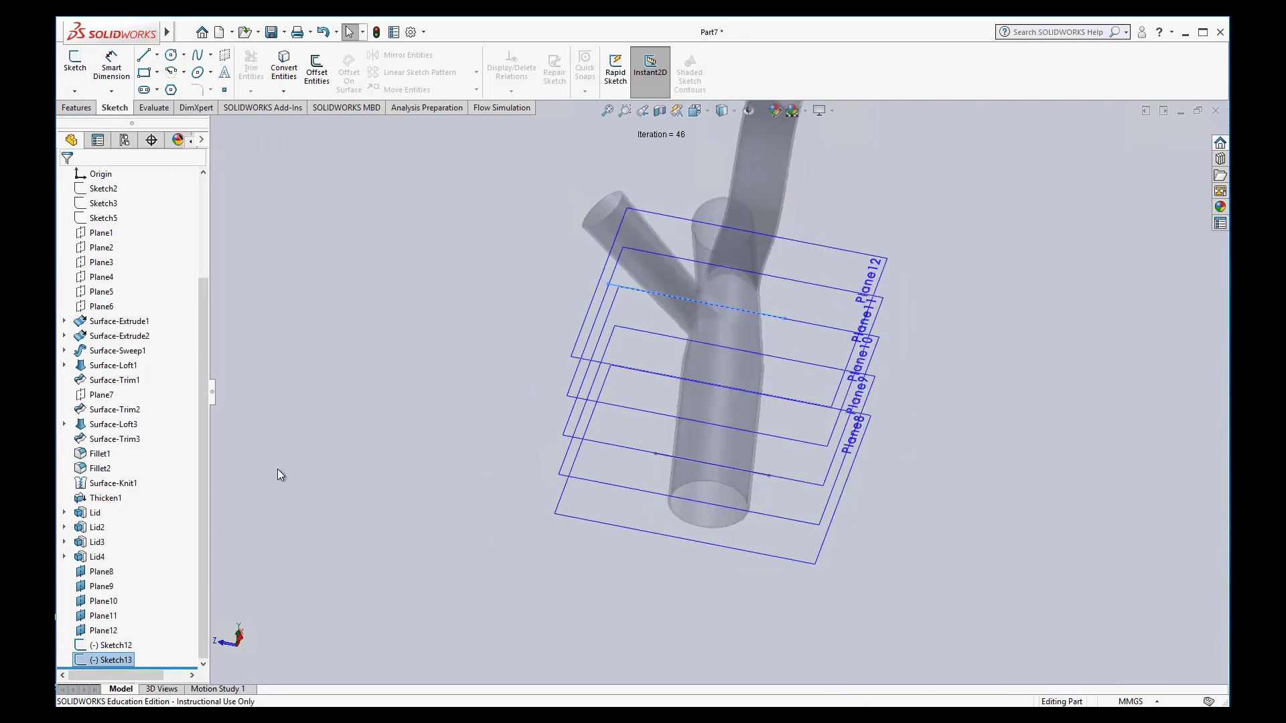
Return to the Flow Simulation tree and plot Velocity along Sketch13 as XY Plot 2.
left_click(203, 141)
left_click(203, 142)
left_click(154, 140)
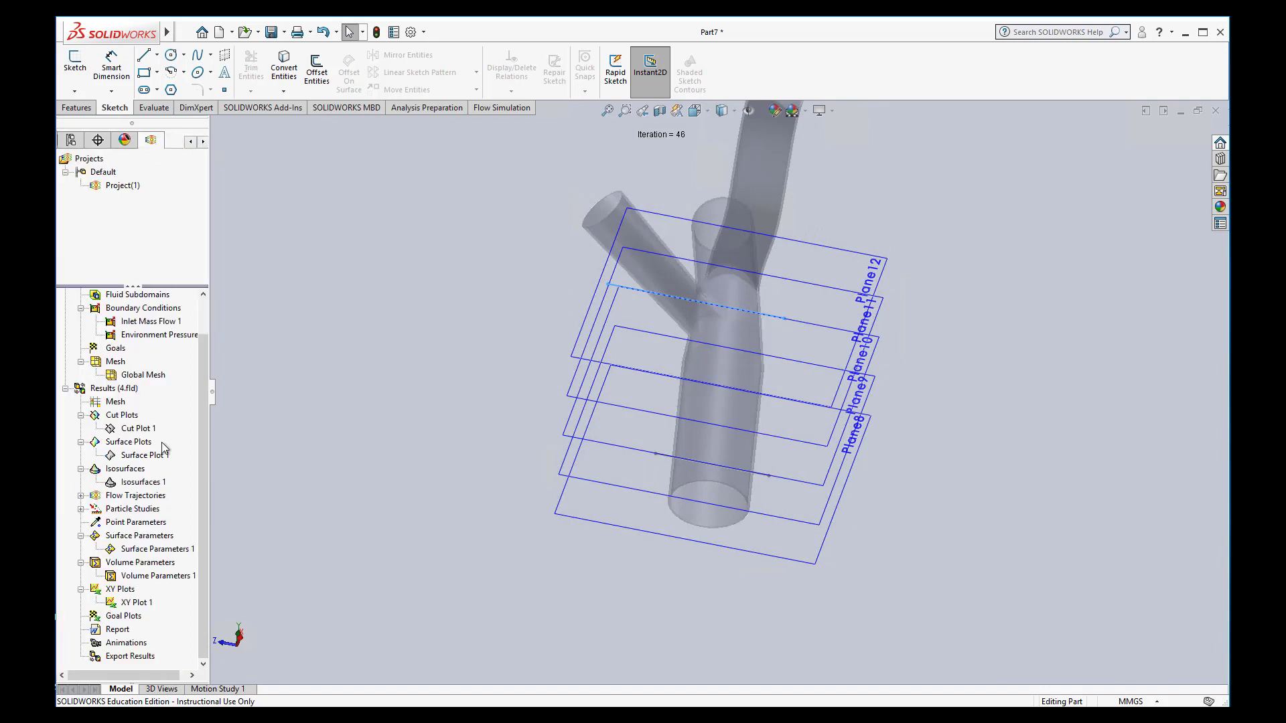
right_click(124, 592)
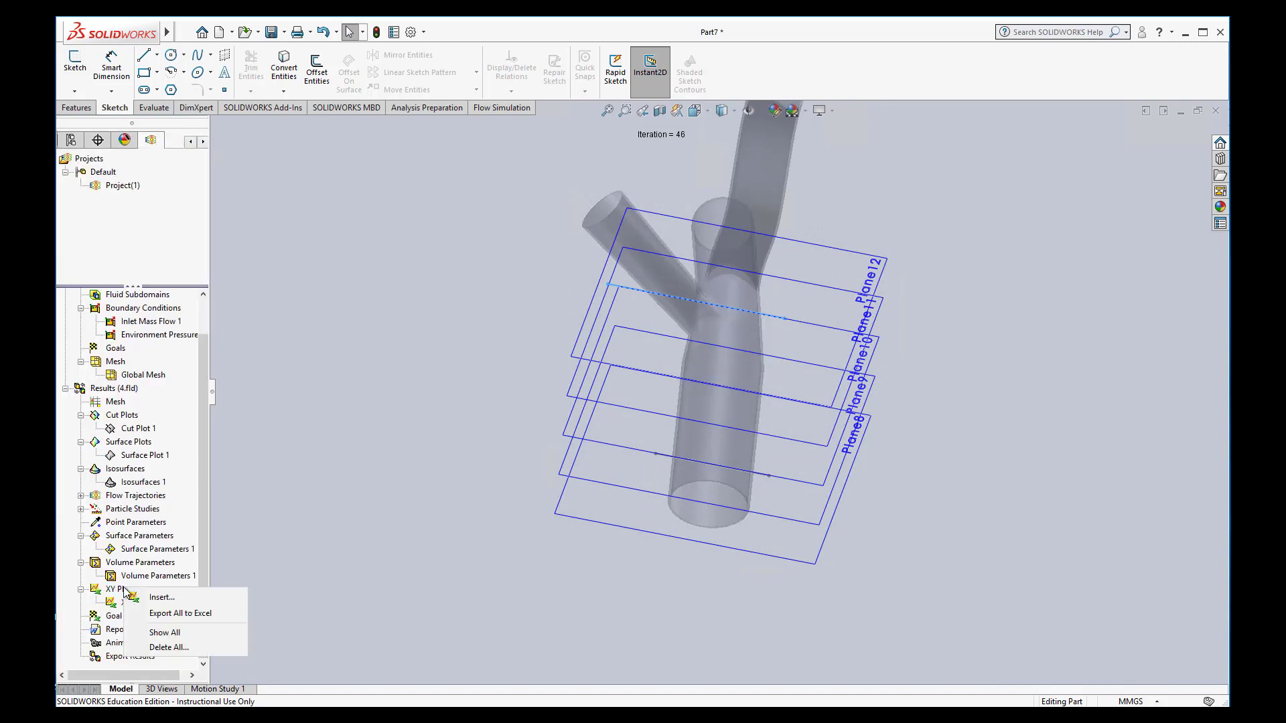
left_click(178, 599)
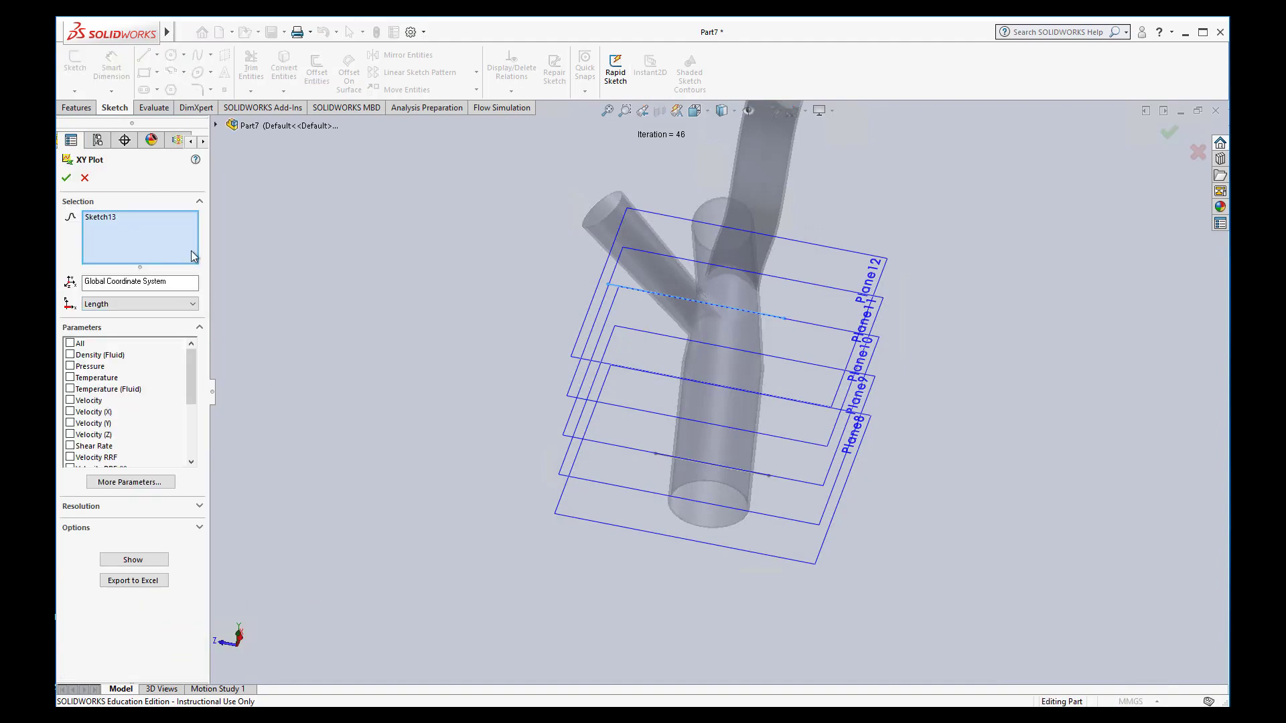
mouse_move(1013, 379)
middle_mouse_down()
mouse_move(1011, 368)
mouse_move(1016, 402)
middle_mouse_up()
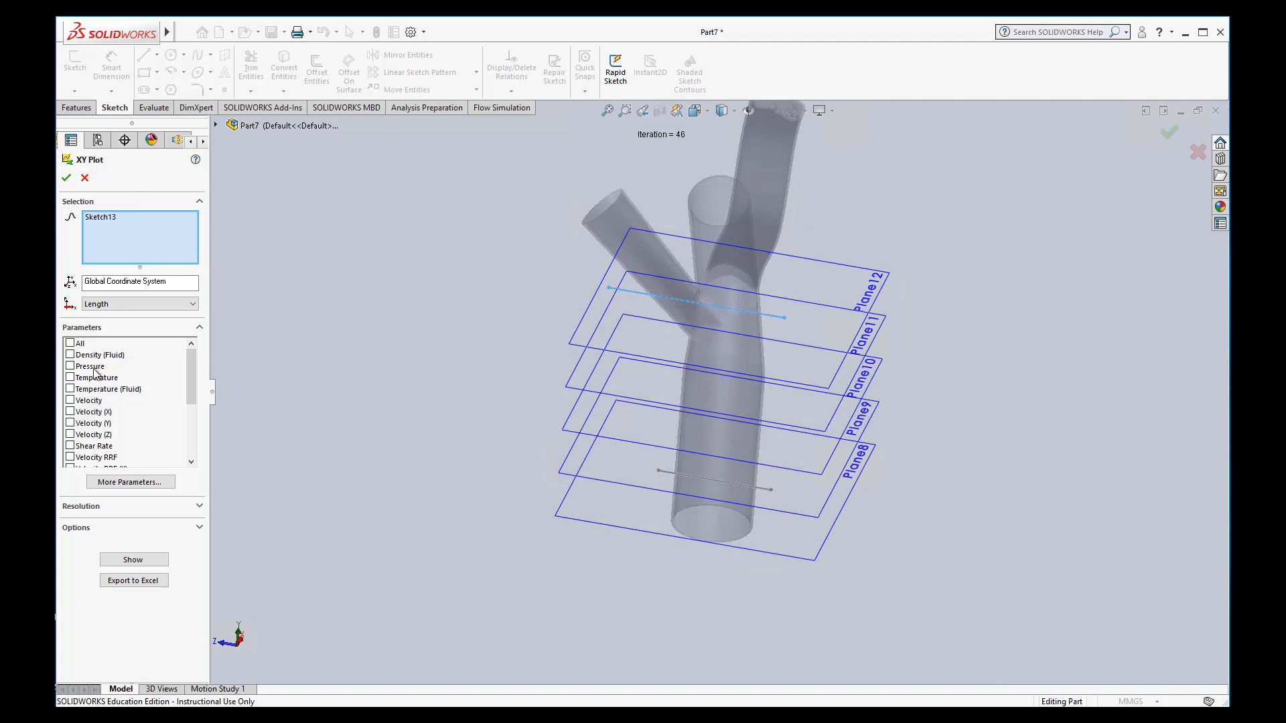
left_click(70, 401)
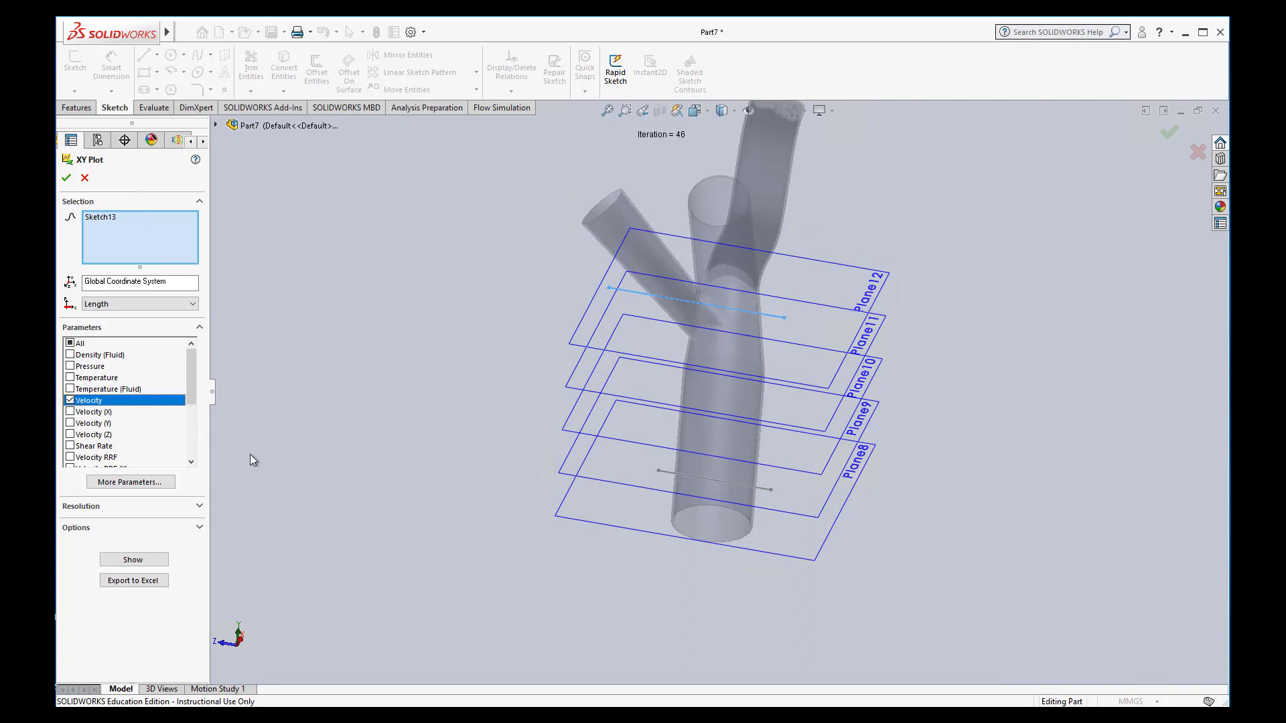
left_click(133, 560)
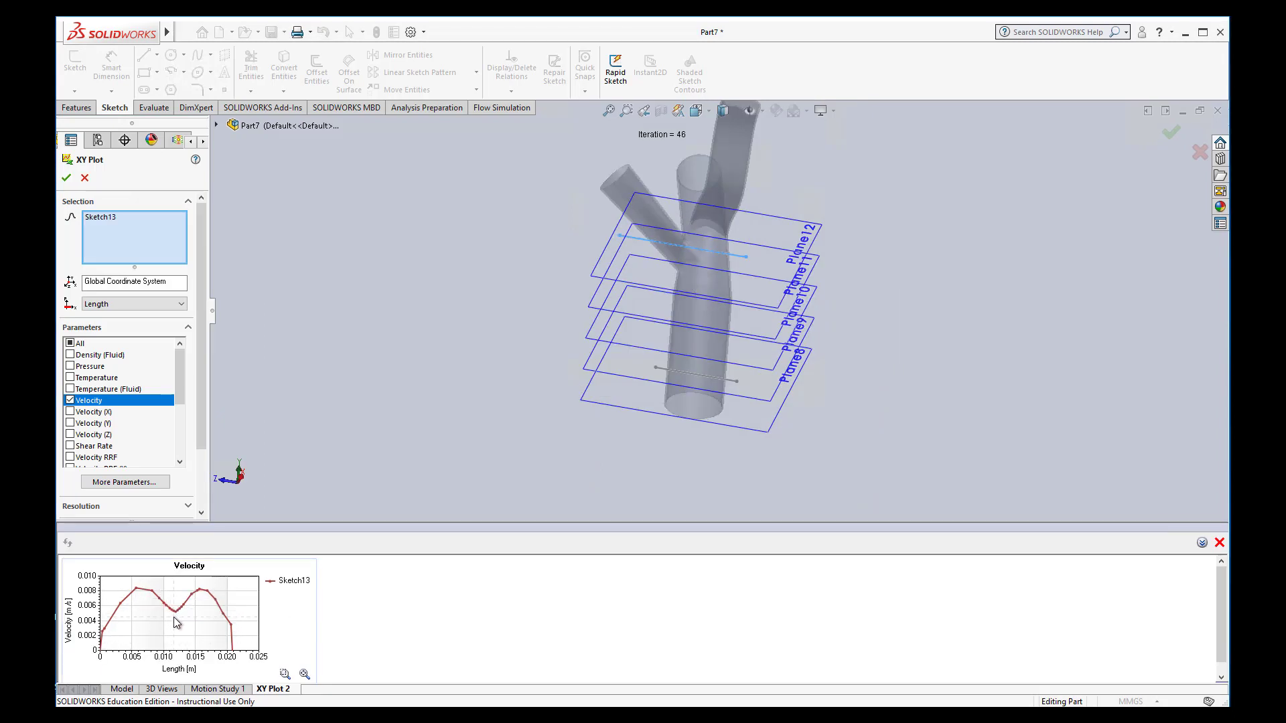
mouse_move(165, 607)
mouse_move(220, 607)
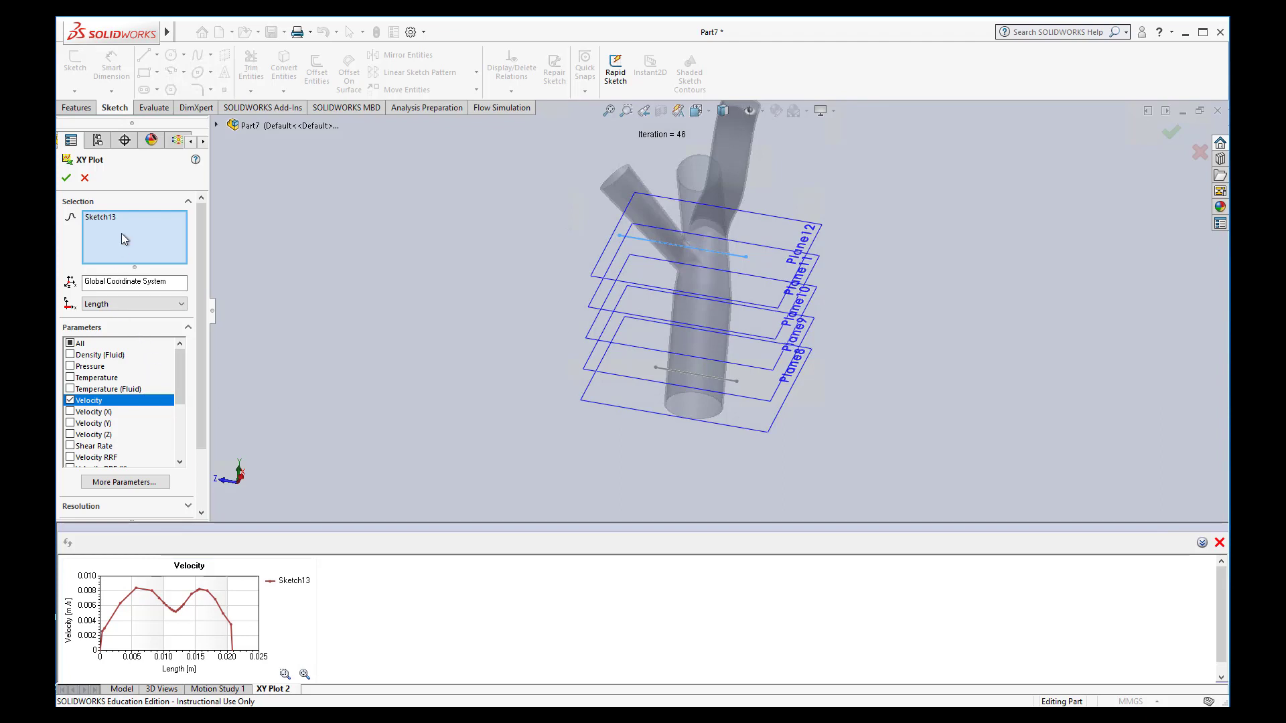
Accept XY Plot 2 and plot Velocity along Sketch12 on Plane8 as XY Plot 3.
left_click(66, 177)
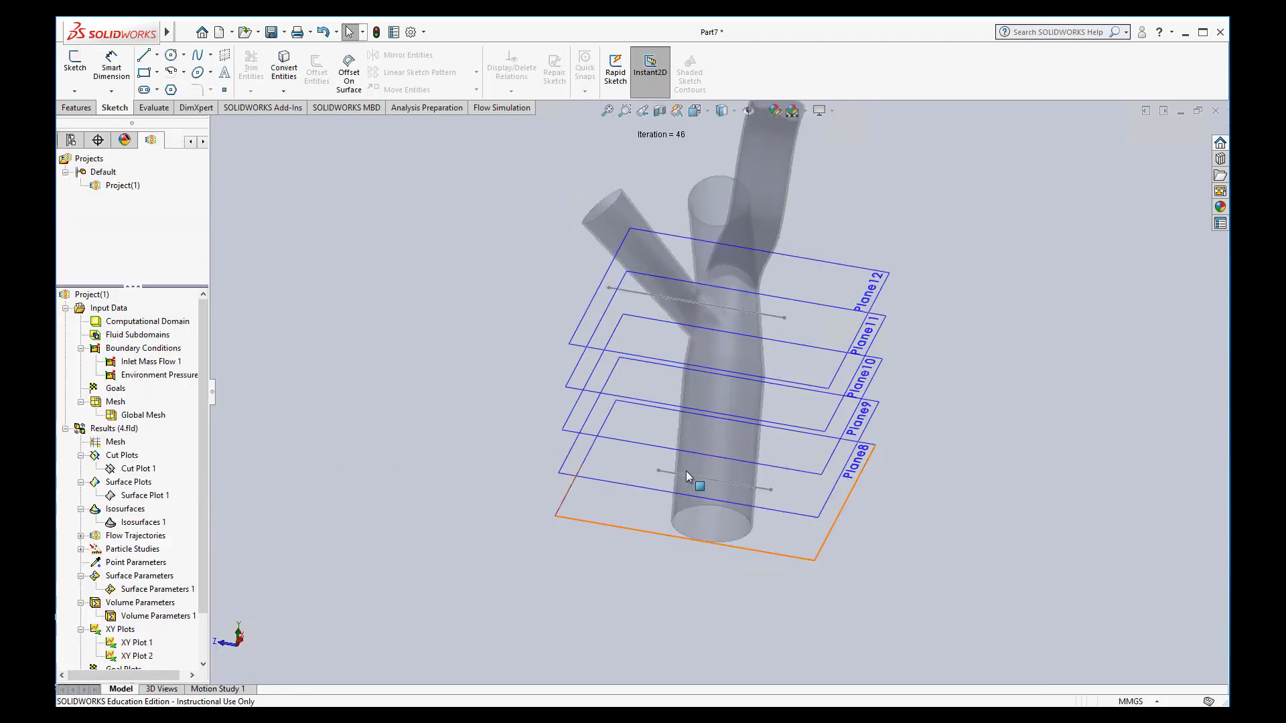
right_click(129, 642)
left_click(238, 637)
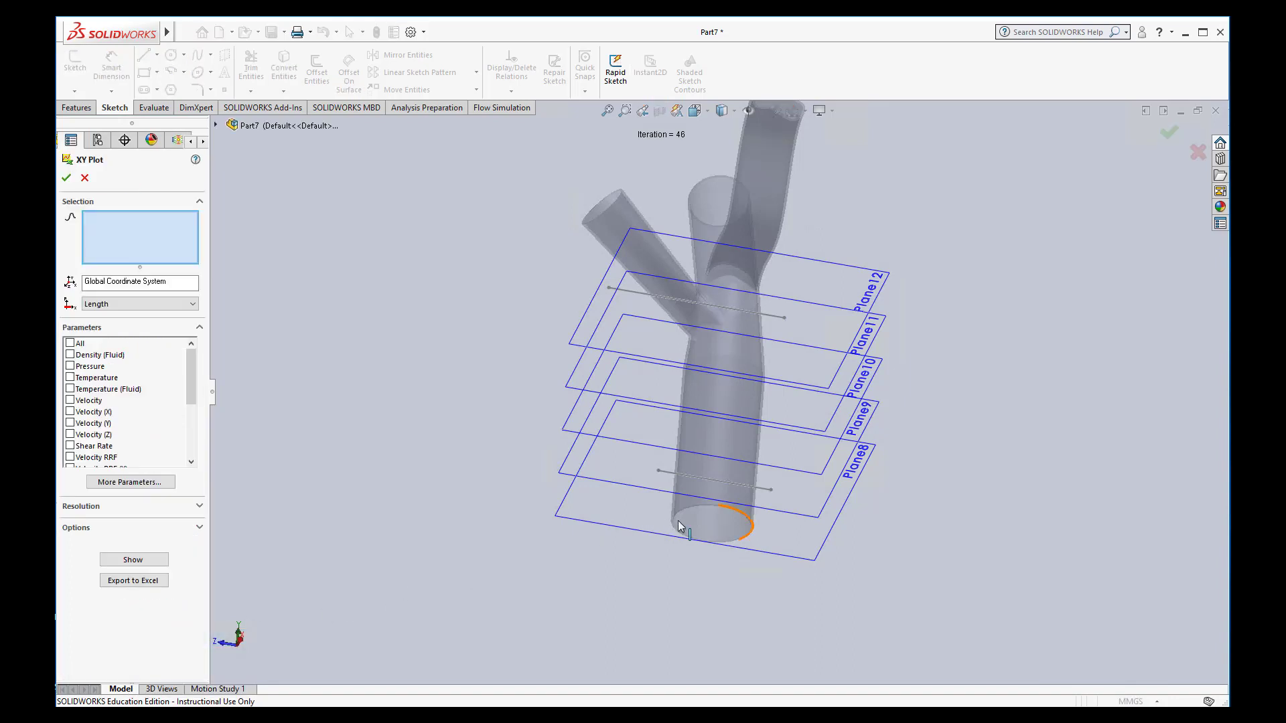
left_click(666, 473)
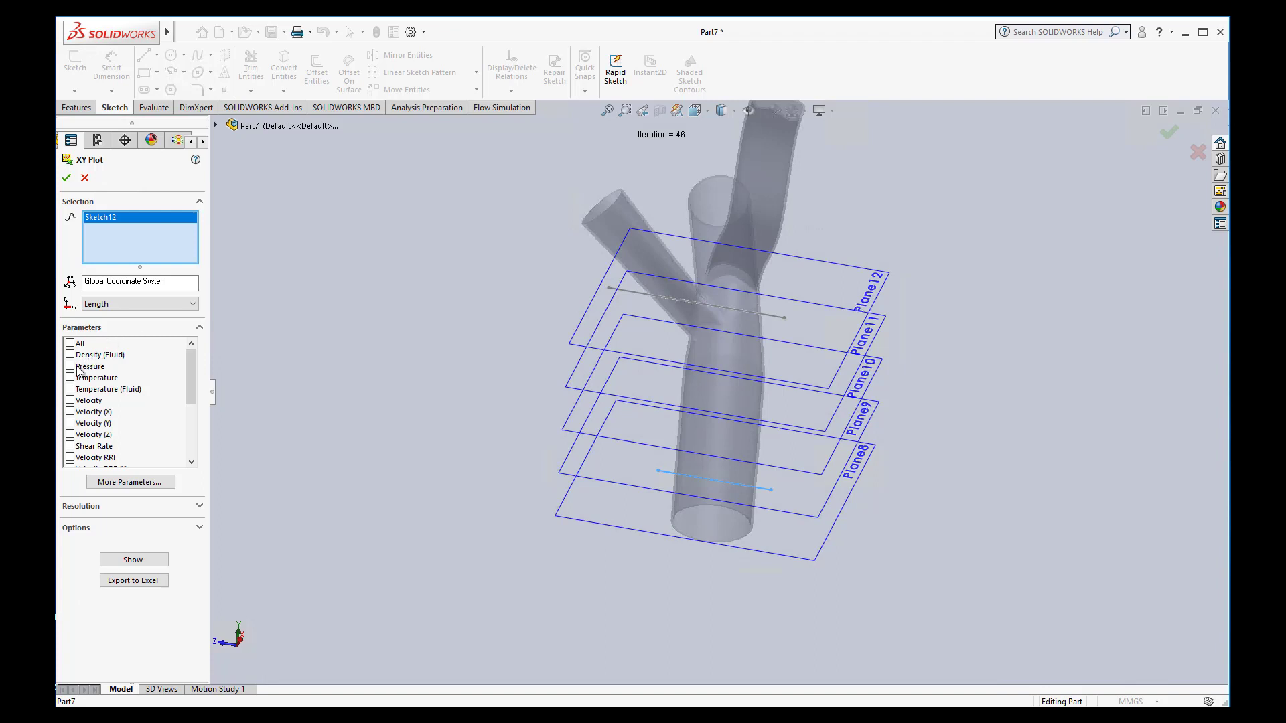
left_click(70, 401)
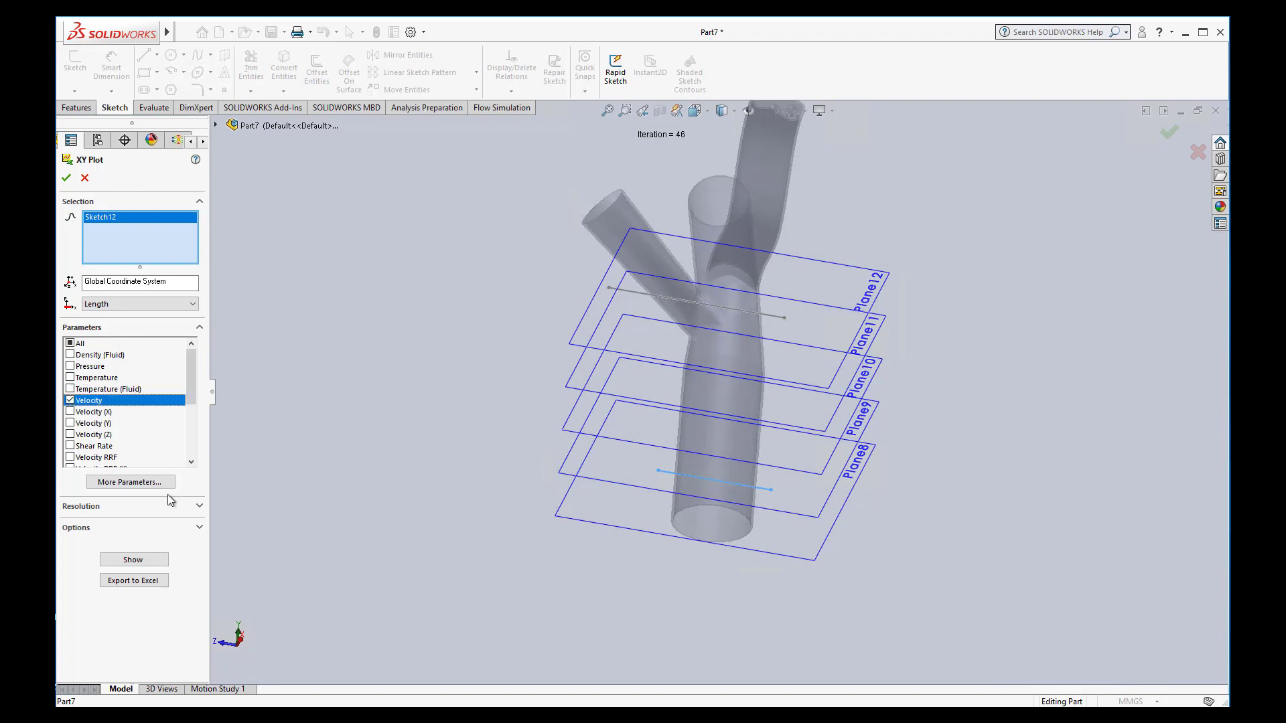
left_click(133, 560)
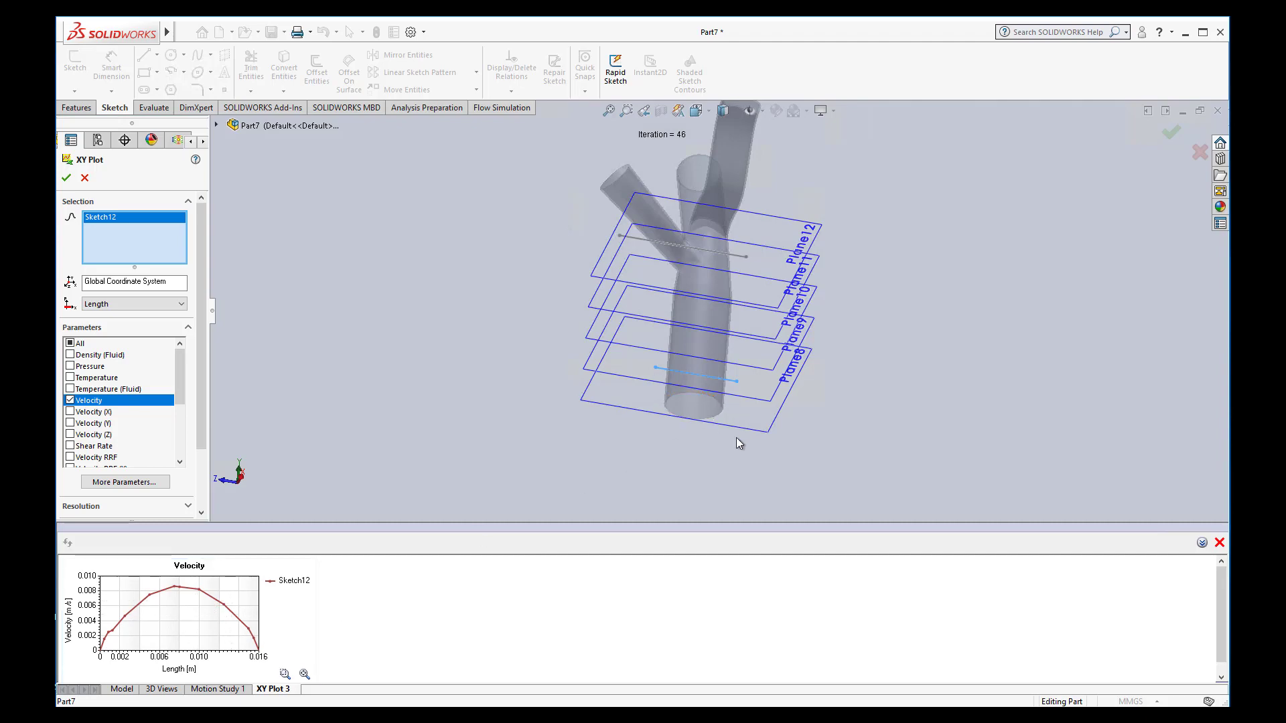
Close XY Plot 3 and add a Velocity contour cut plot on Plane10.
key("Return")
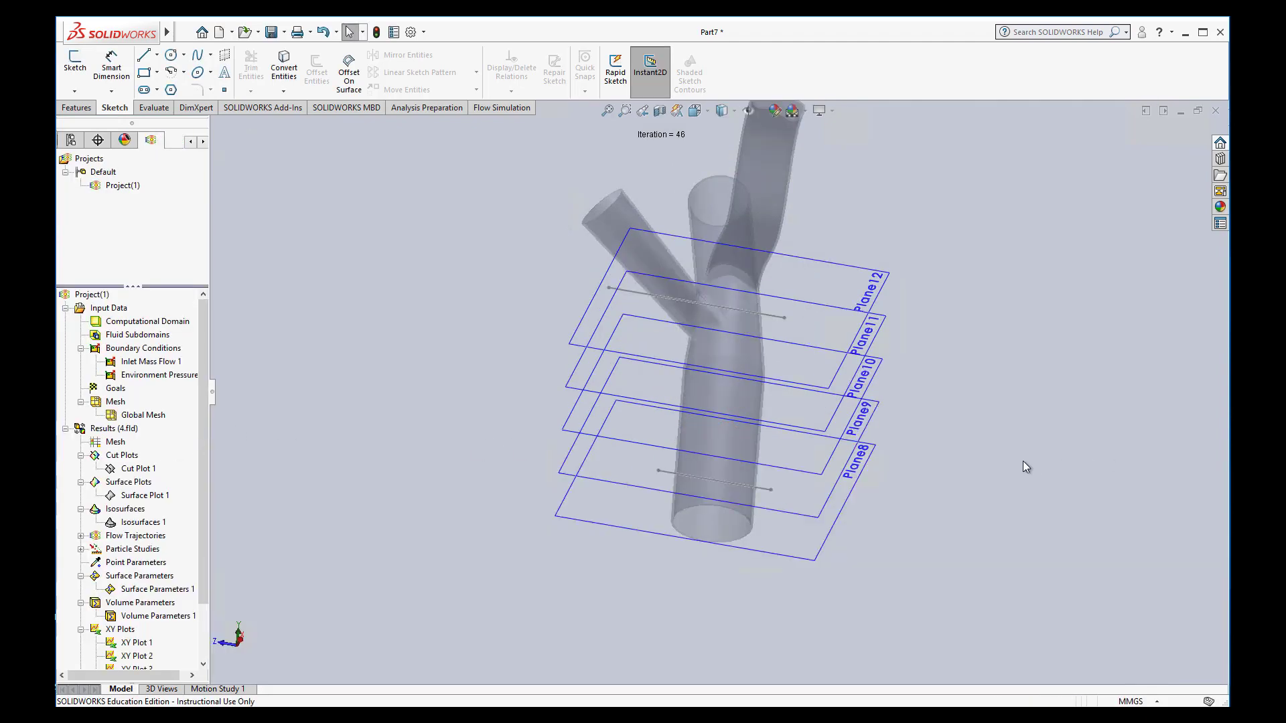
mouse_move(1023, 461)
middle_mouse_down()
mouse_move(1028, 489)
mouse_move(962, 517)
mouse_move(1011, 436)
mouse_move(453, 424)
middle_mouse_up()
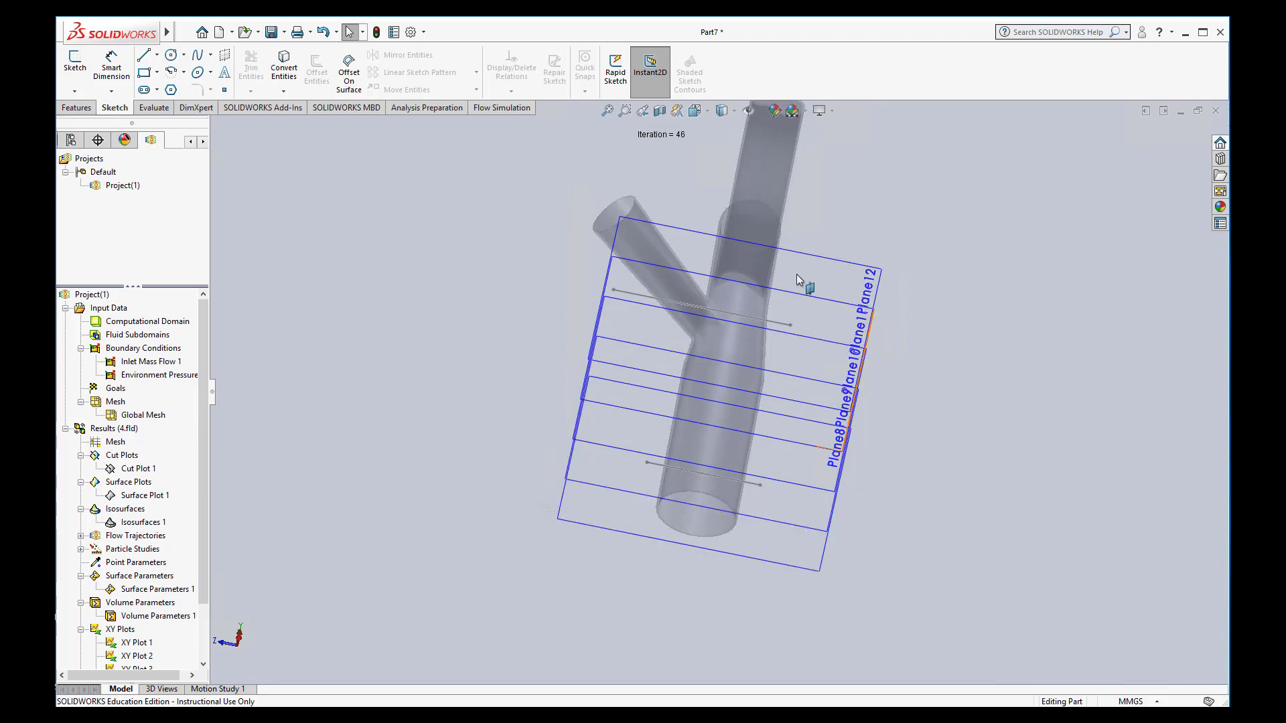
middle_click_drag(954, 470, 981, 468)
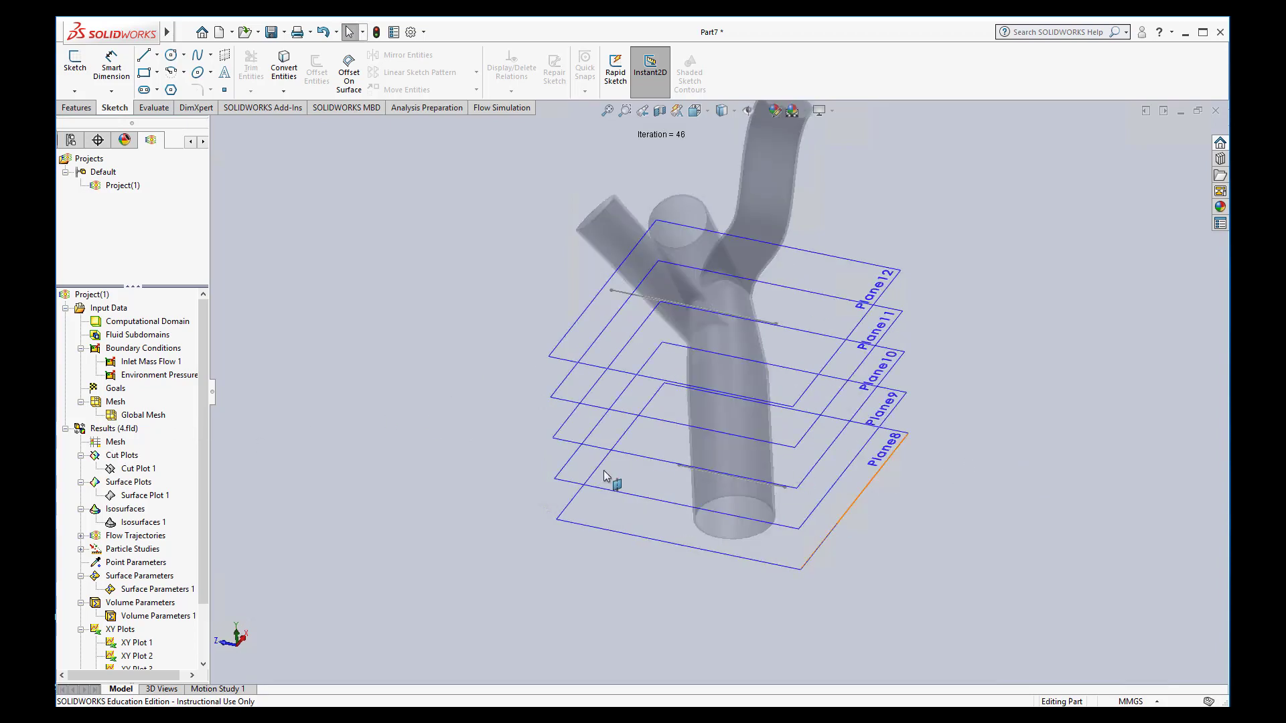
right_click(131, 459)
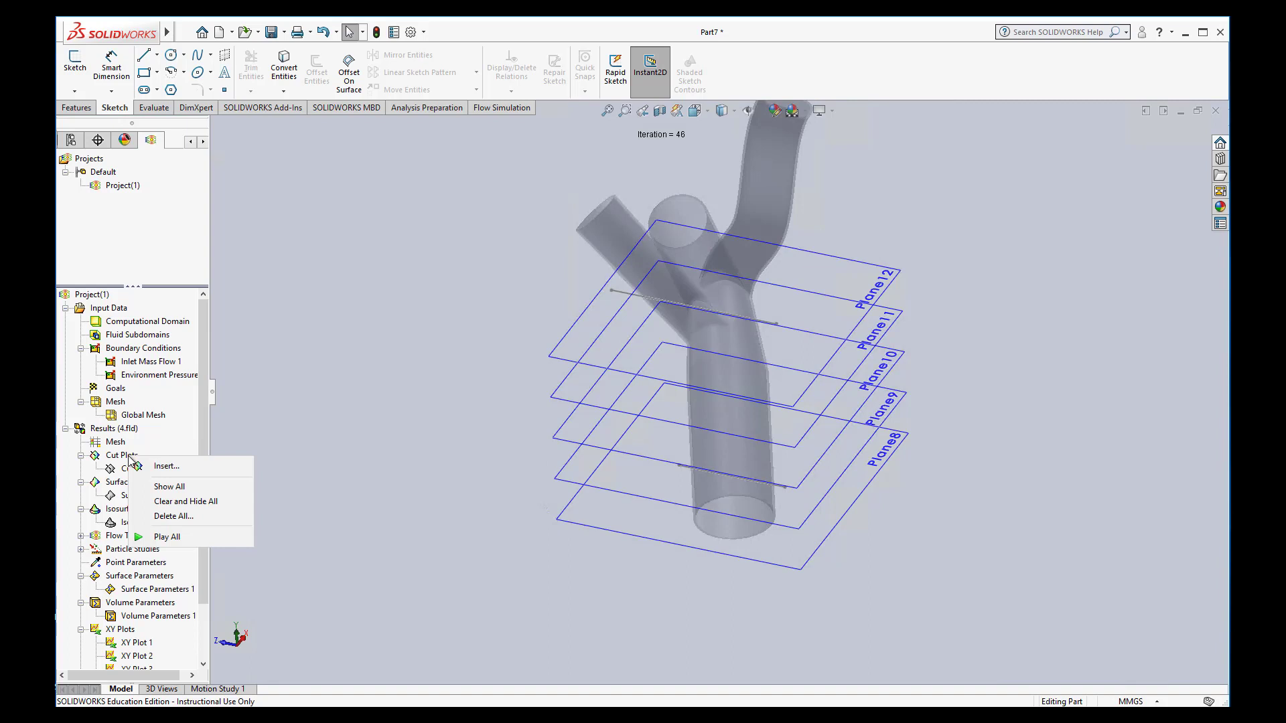
left_click(168, 467)
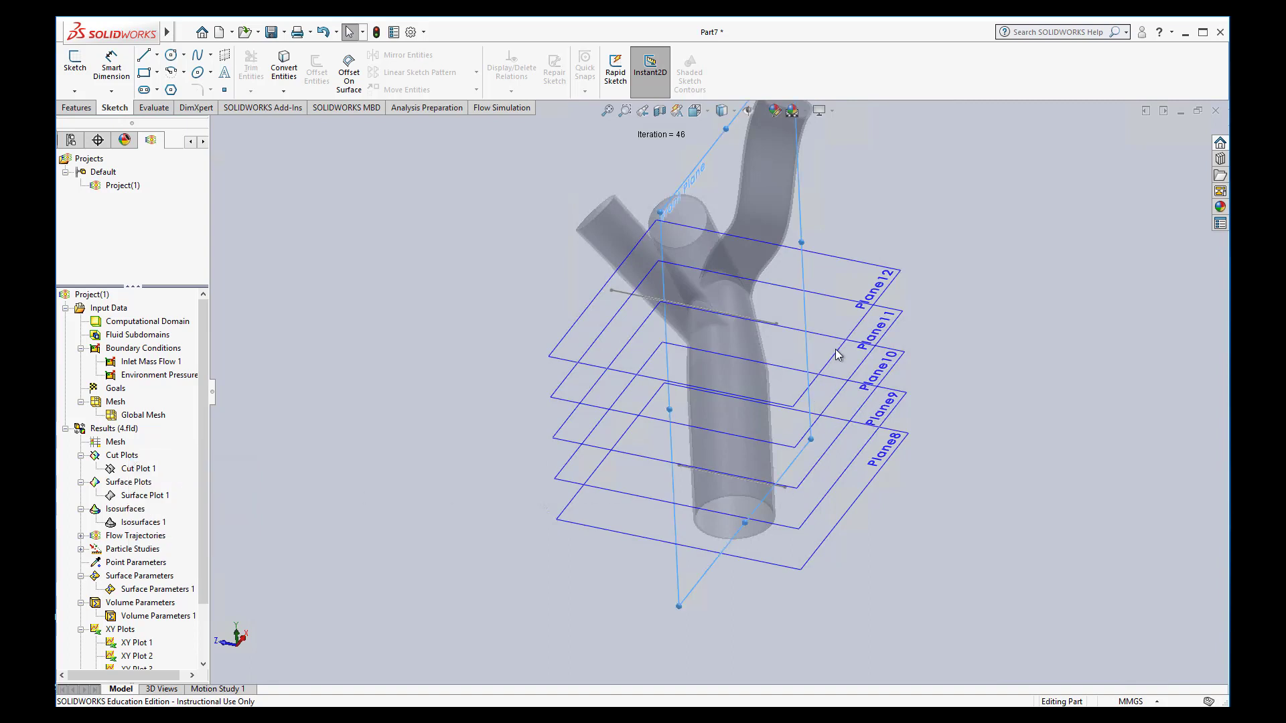
left_click(897, 365)
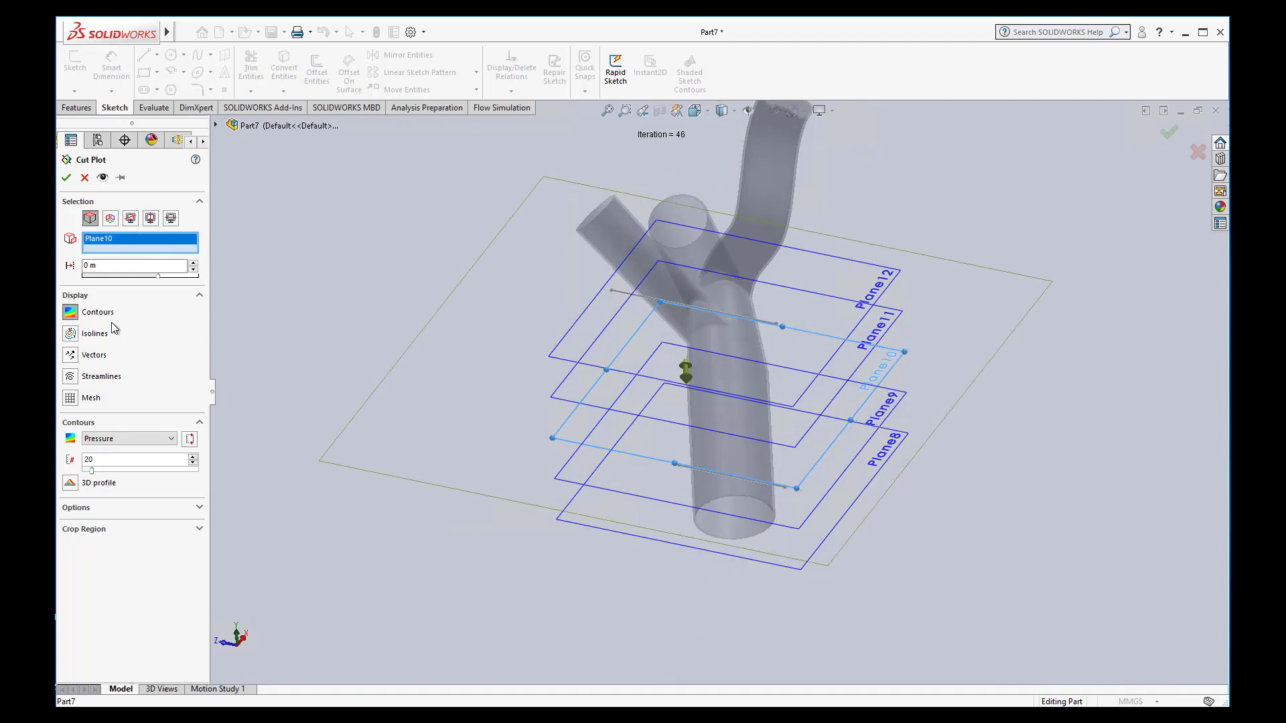
left_click(128, 439)
left_click(134, 491)
left_click(65, 178)
Hide Cut Plot 2 so its velocity contours and legend disappear, leaving the bare pipe and five planes.
middle_click_drag(563, 597, 549, 521)
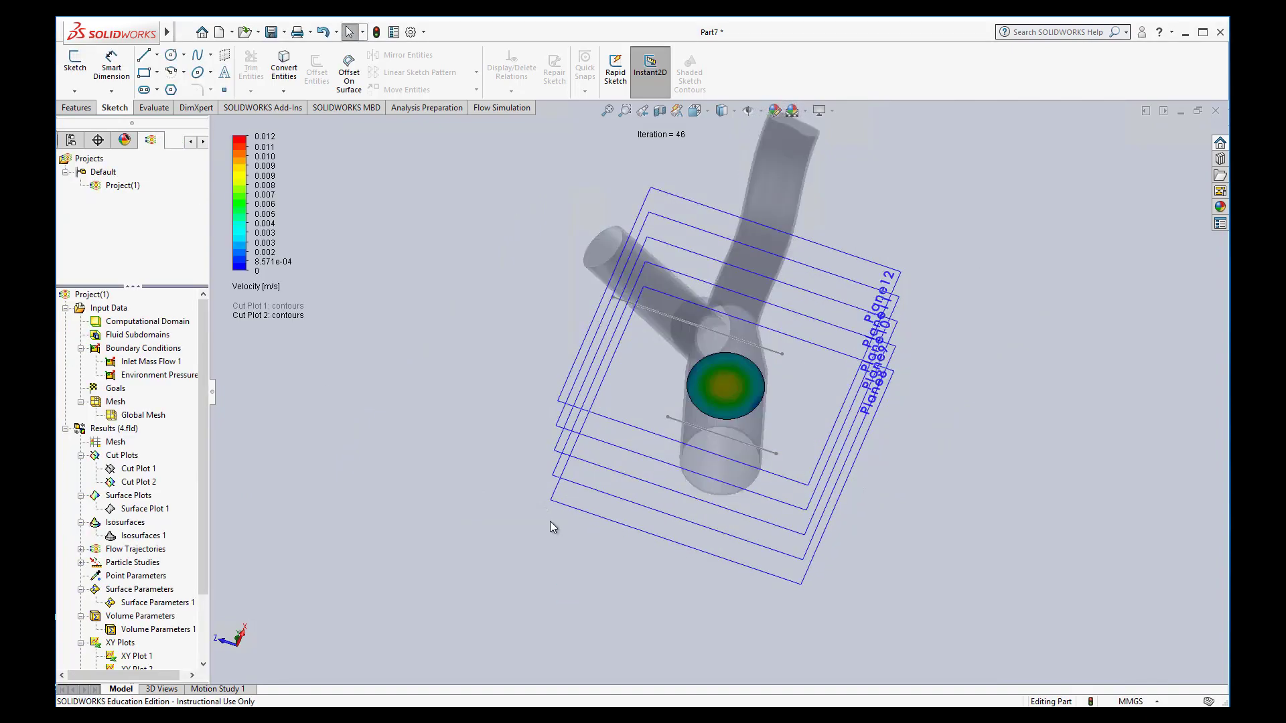
mouse_move(398, 488)
middle_mouse_down()
mouse_move(411, 453)
mouse_move(436, 479)
mouse_move(415, 495)
middle_mouse_up()
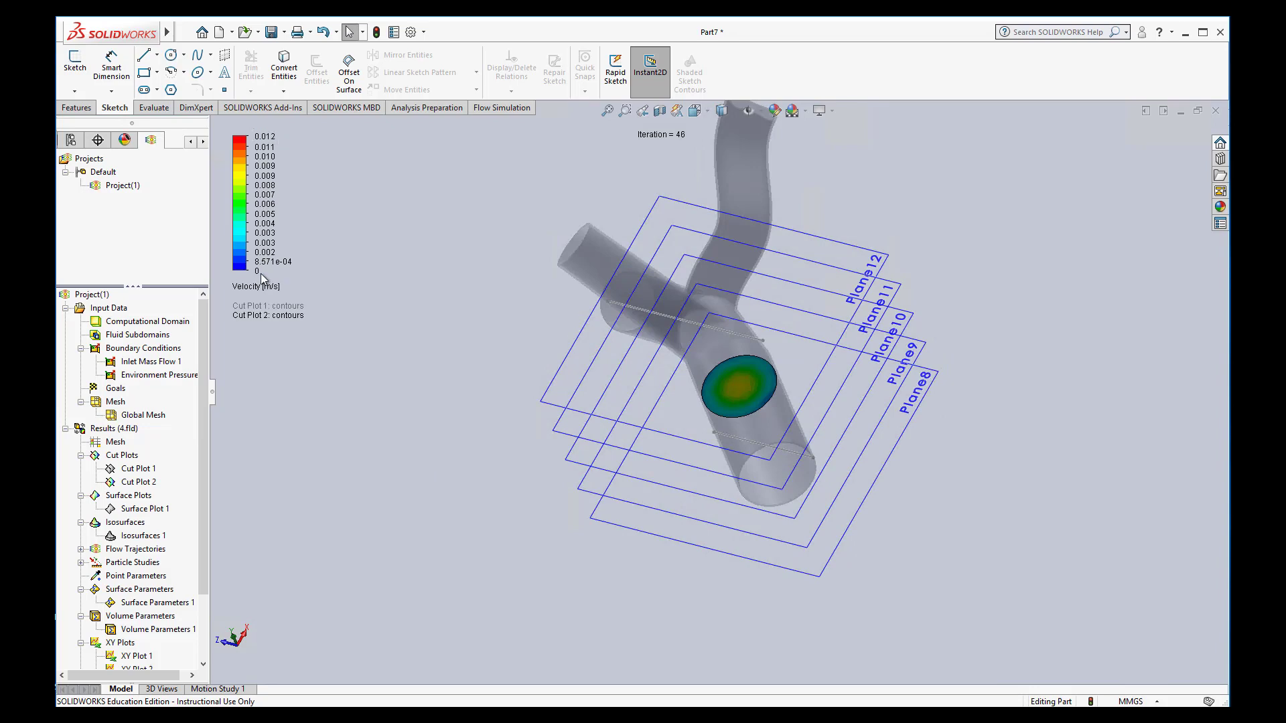
middle_click_drag(403, 521, 568, 494)
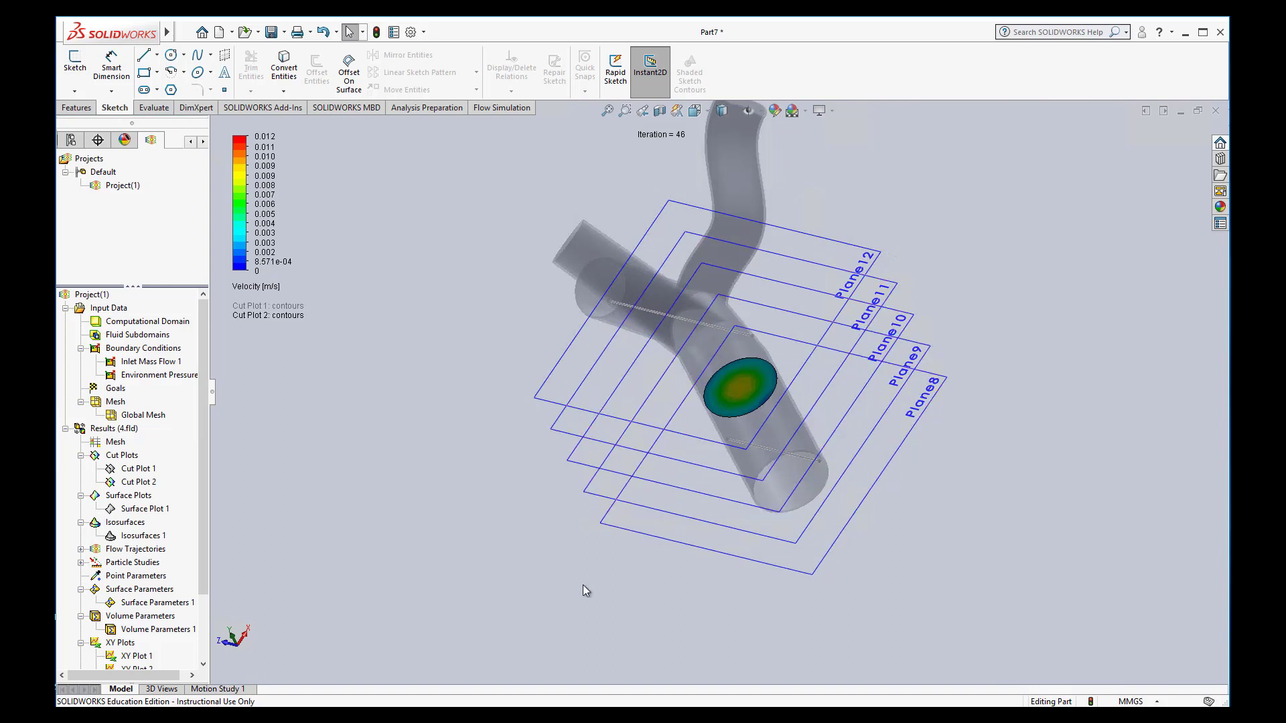
right_click(134, 471)
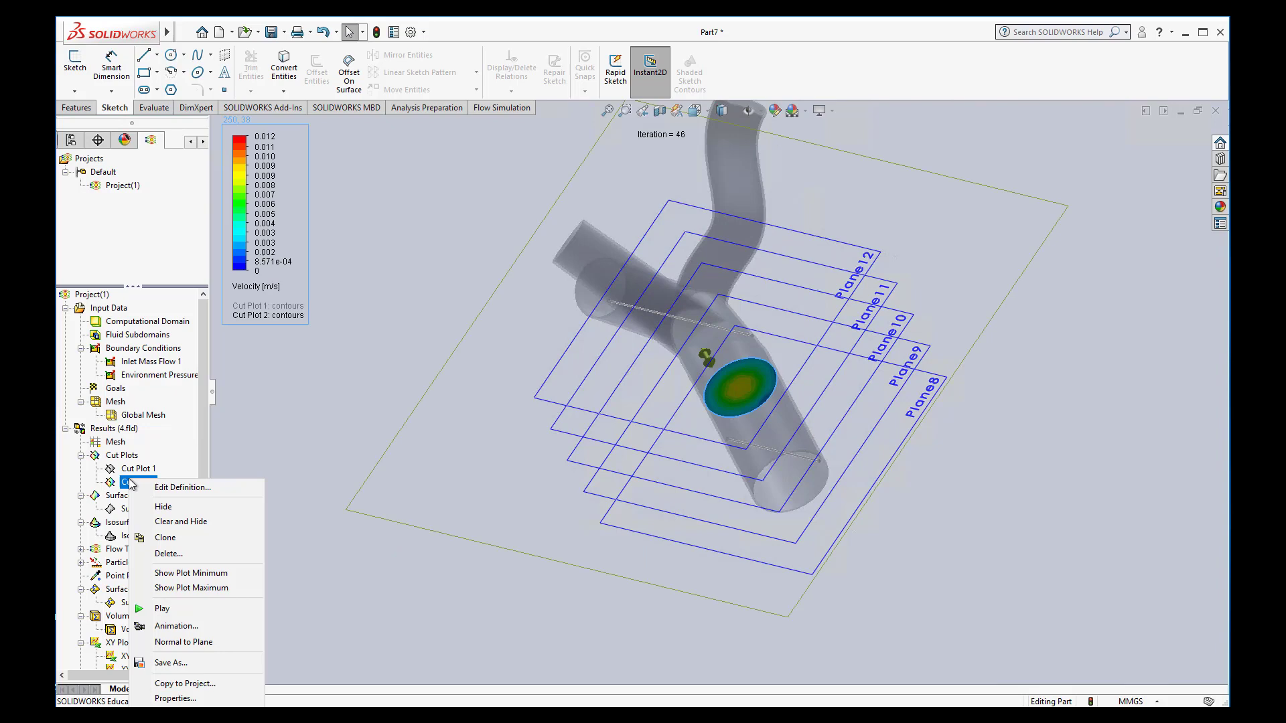
left_click(151, 507)
mouse_move(484, 574)
middle_mouse_down()
mouse_move(422, 408)
mouse_move(439, 399)
mouse_move(442, 365)
middle_mouse_up()
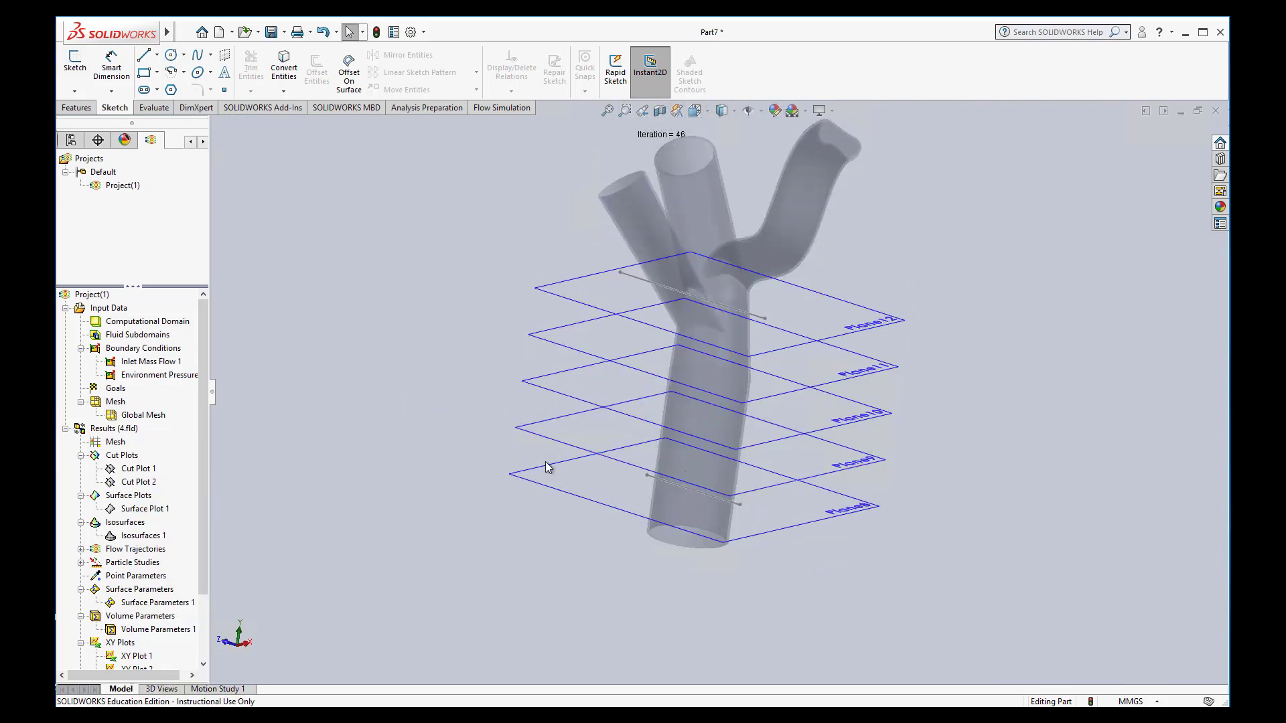